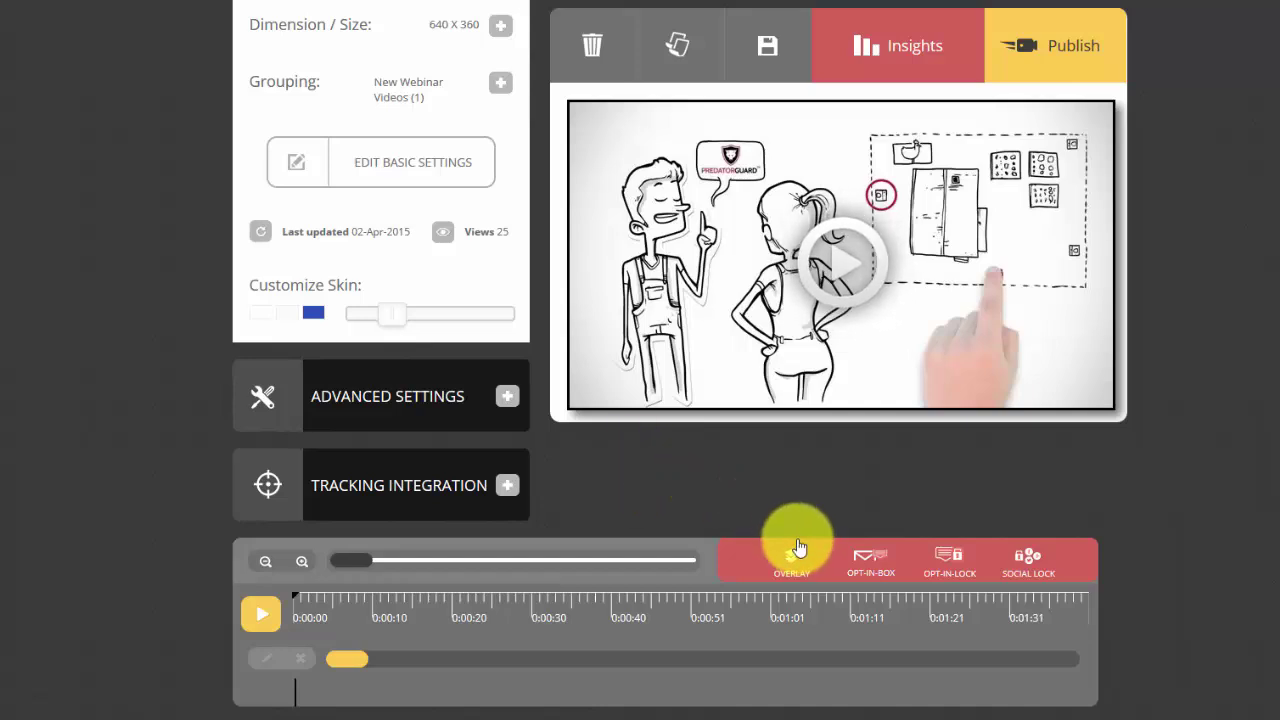
Step: Add an overlay with the text "Click Here to See More" and hyperlink that text to the Google website
click(797, 558)
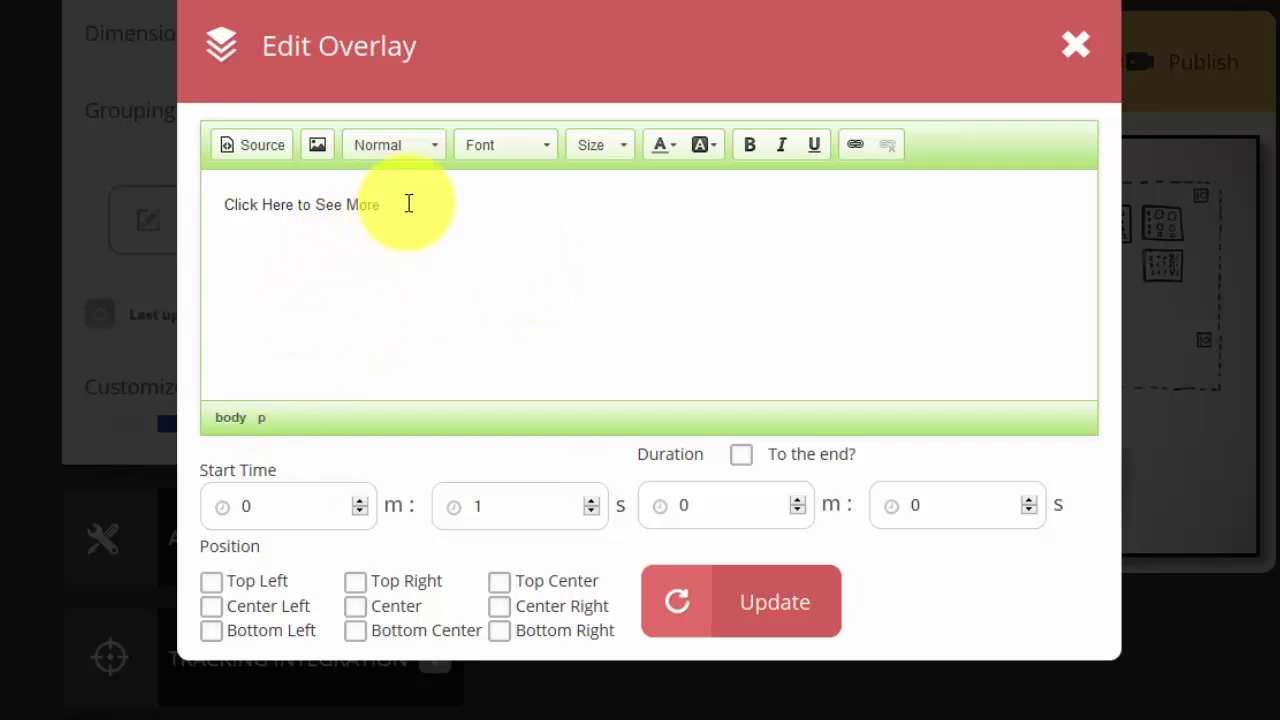
drag(408, 203, 209, 194)
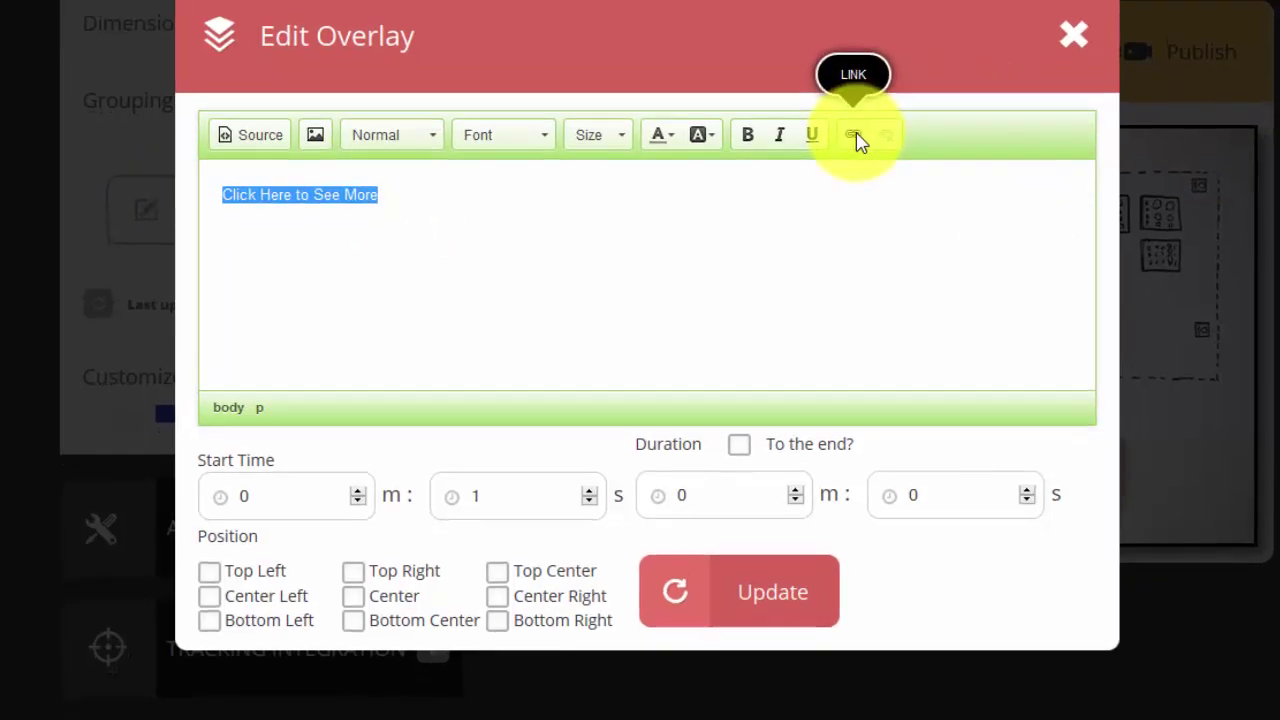
click(858, 145)
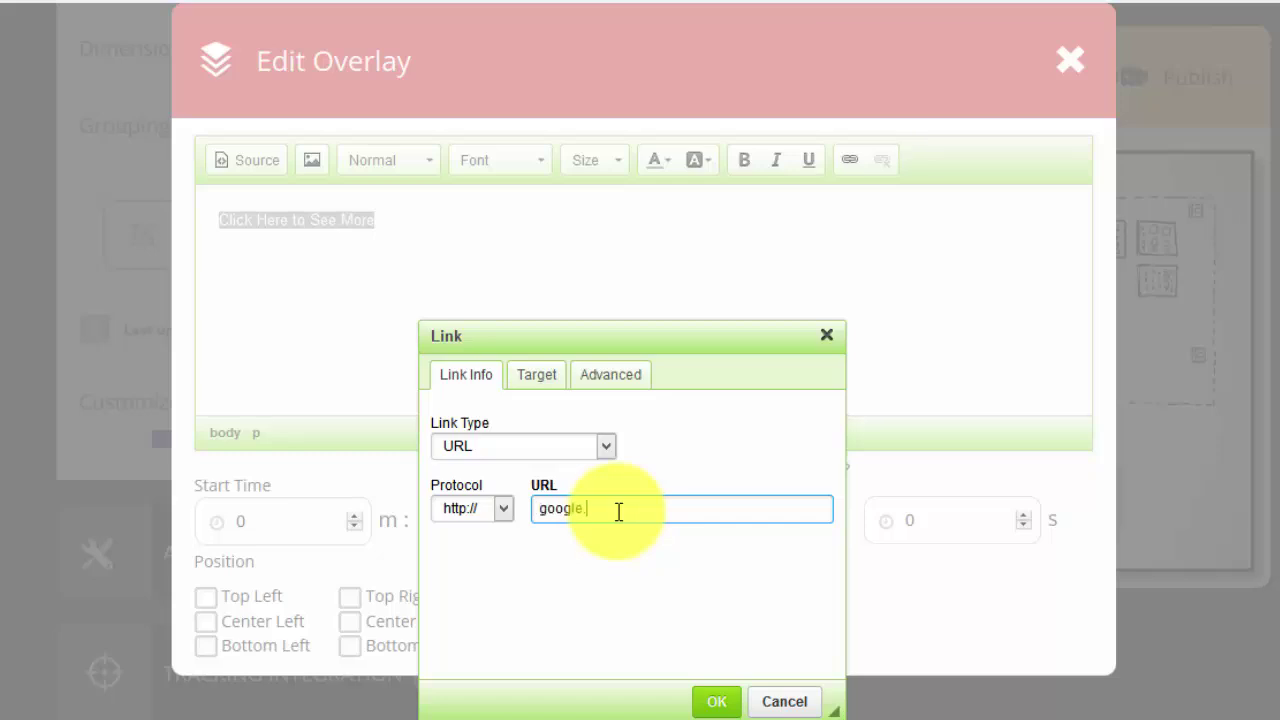
click(716, 701)
Step: Set the overlay to start at 5 s, last 5 s and appear at Bottom Center, and apply the update
click(451, 371)
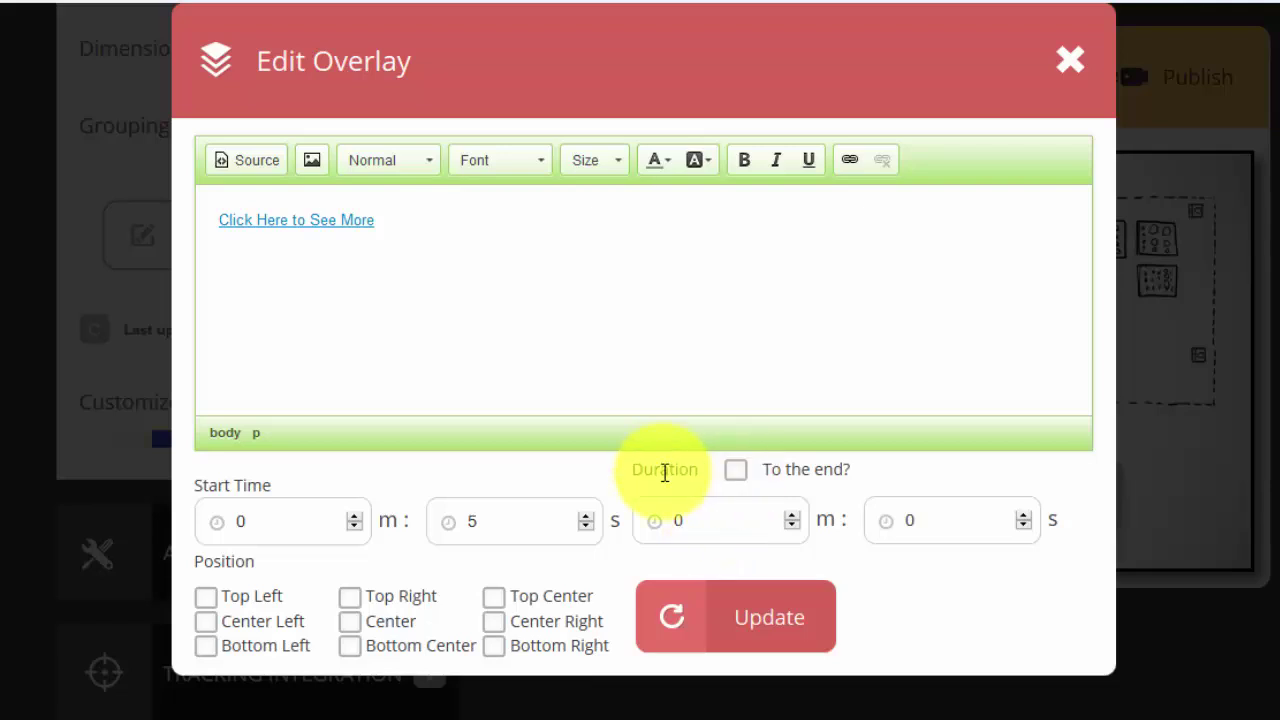
click(1023, 515)
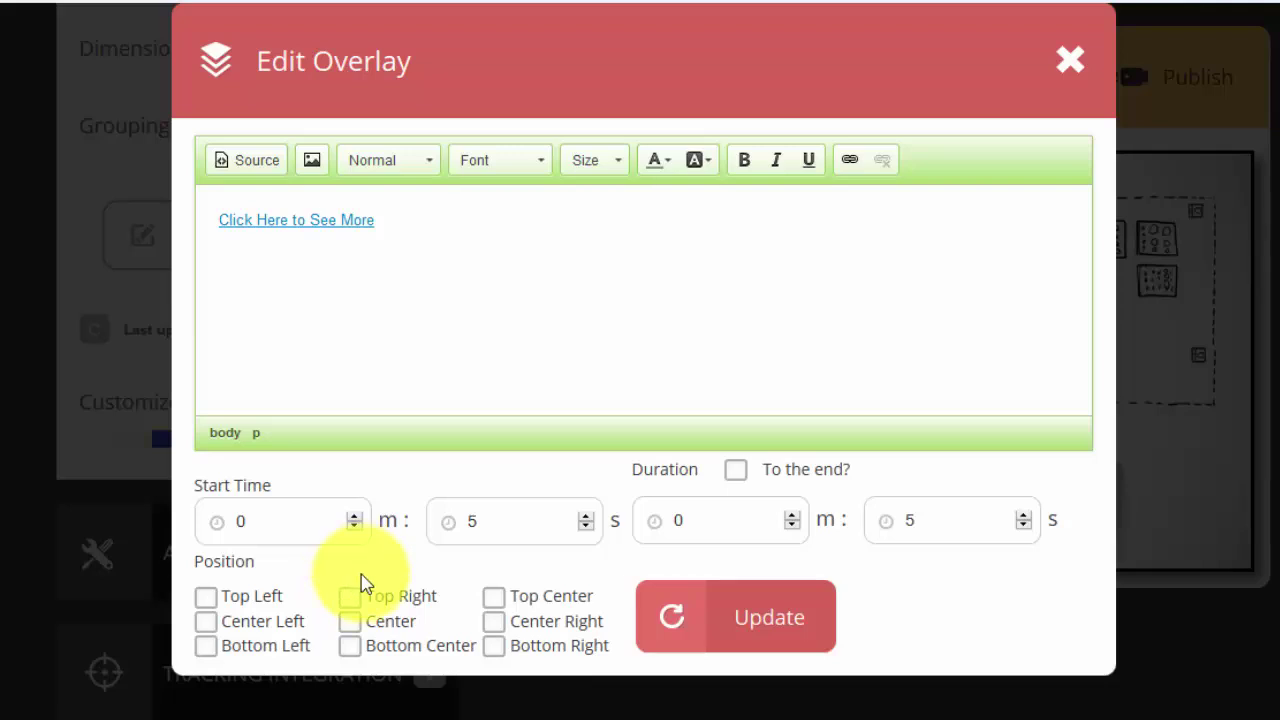
click(350, 647)
click(777, 606)
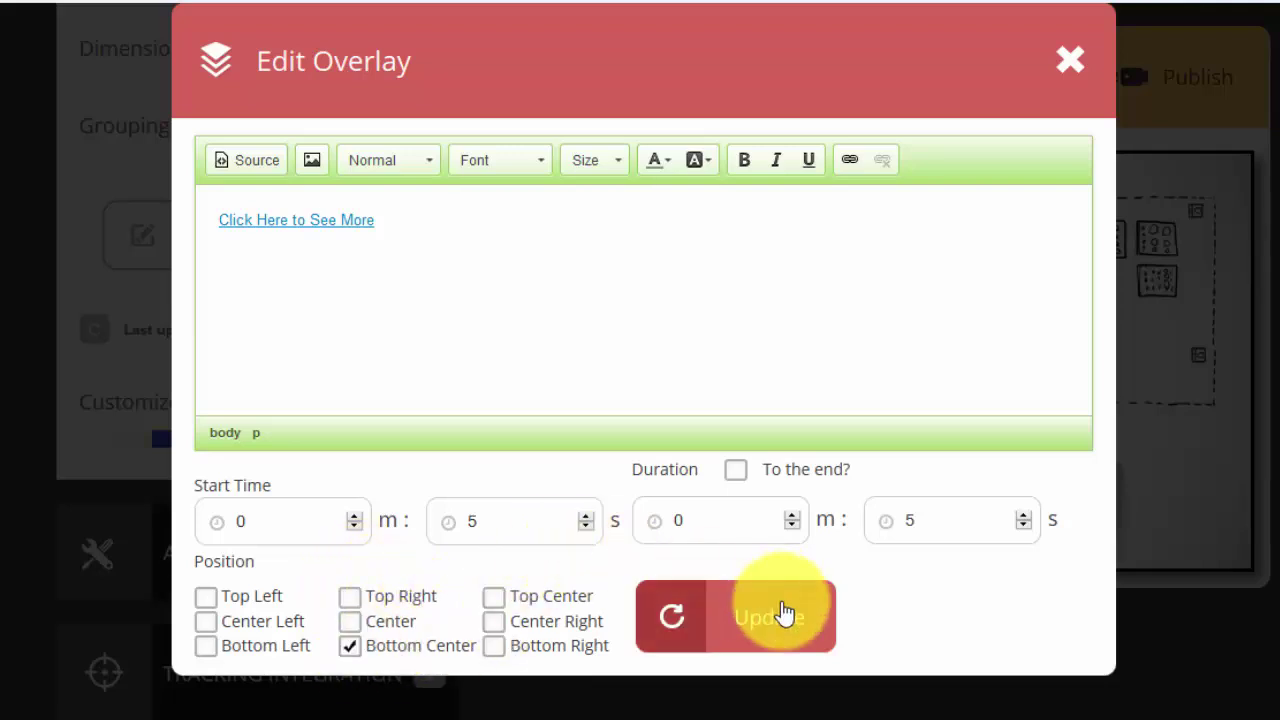
Step: Reopen the overlay from the timeline to review its settings and close it without changes
scroll(760, 560, down, 2)
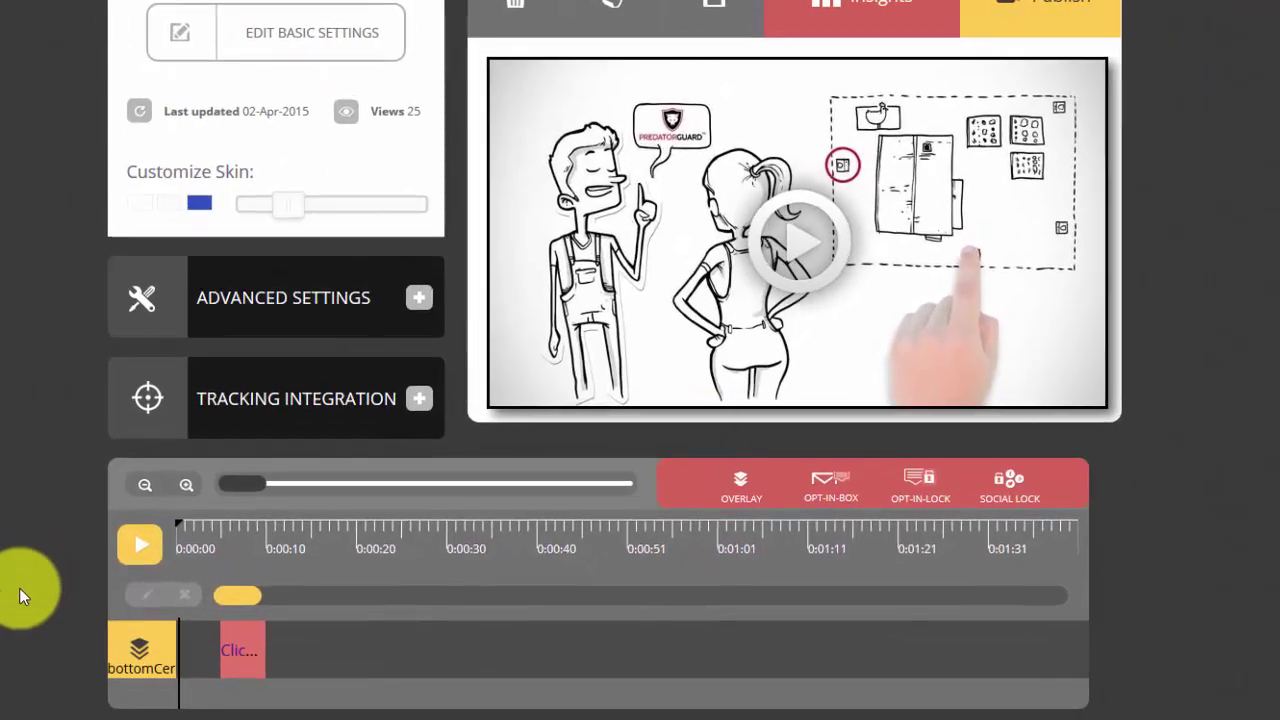
click(242, 651)
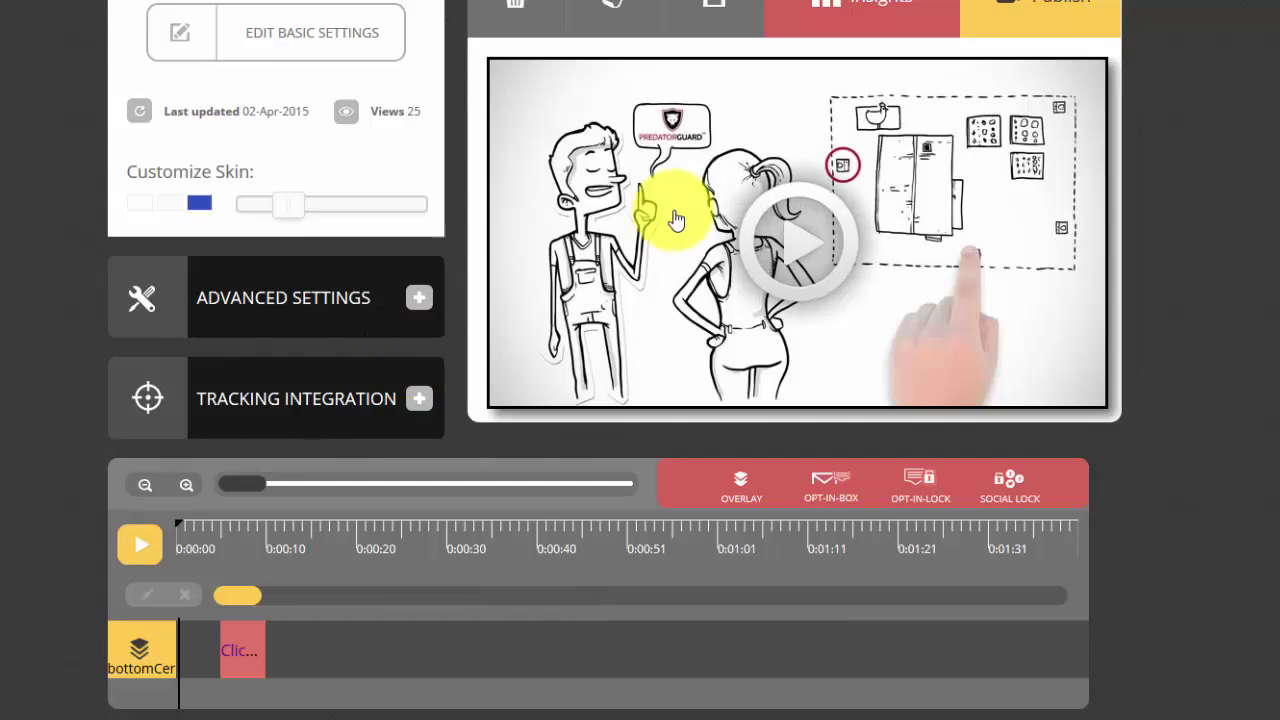
click(244, 638)
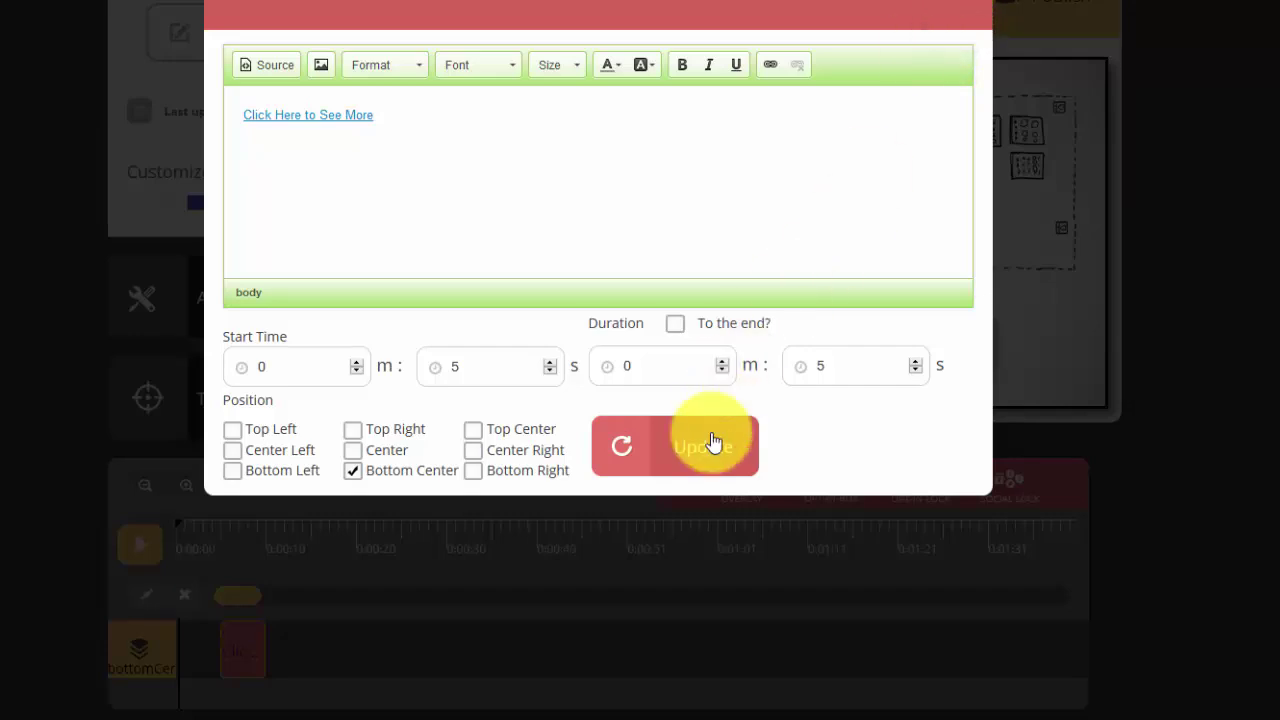
click(975, 8)
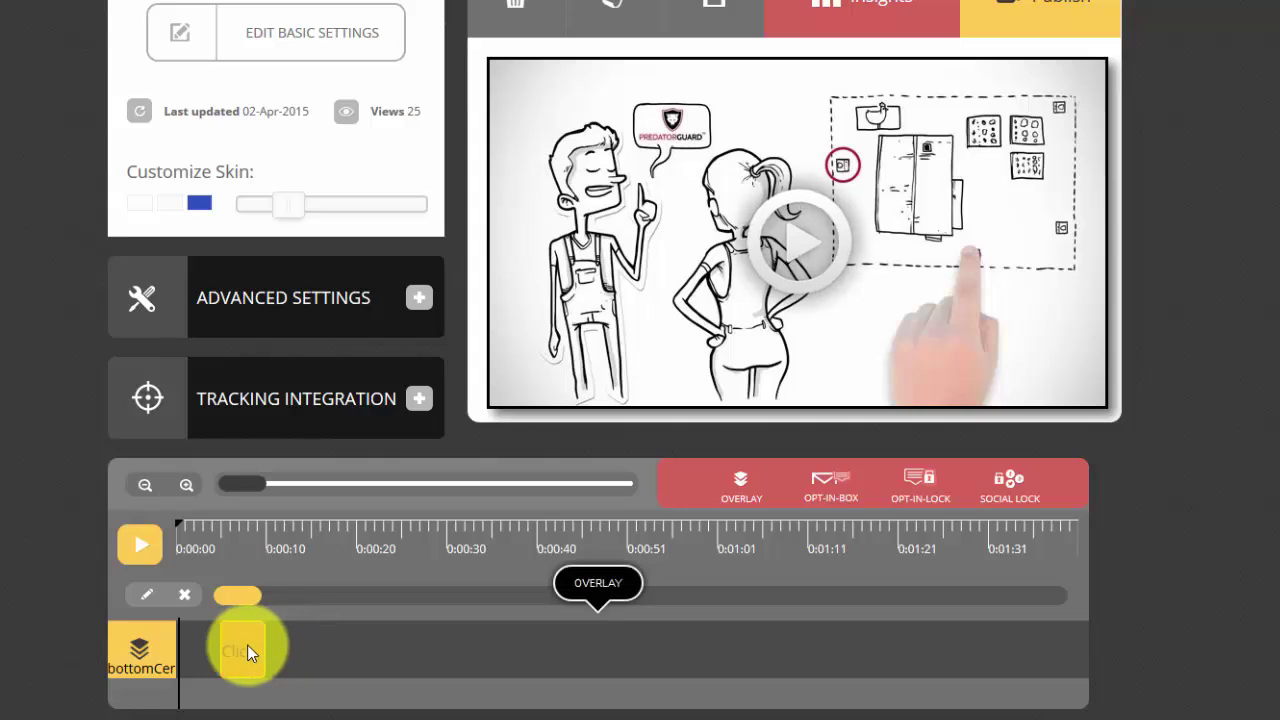
Step: Extend the overlay's block on the timeline to about 9 seconds and preview it in the video
mouse_move(247, 644)
mouse_down()
mouse_move(300, 648)
mouse_move(238, 650)
mouse_up()
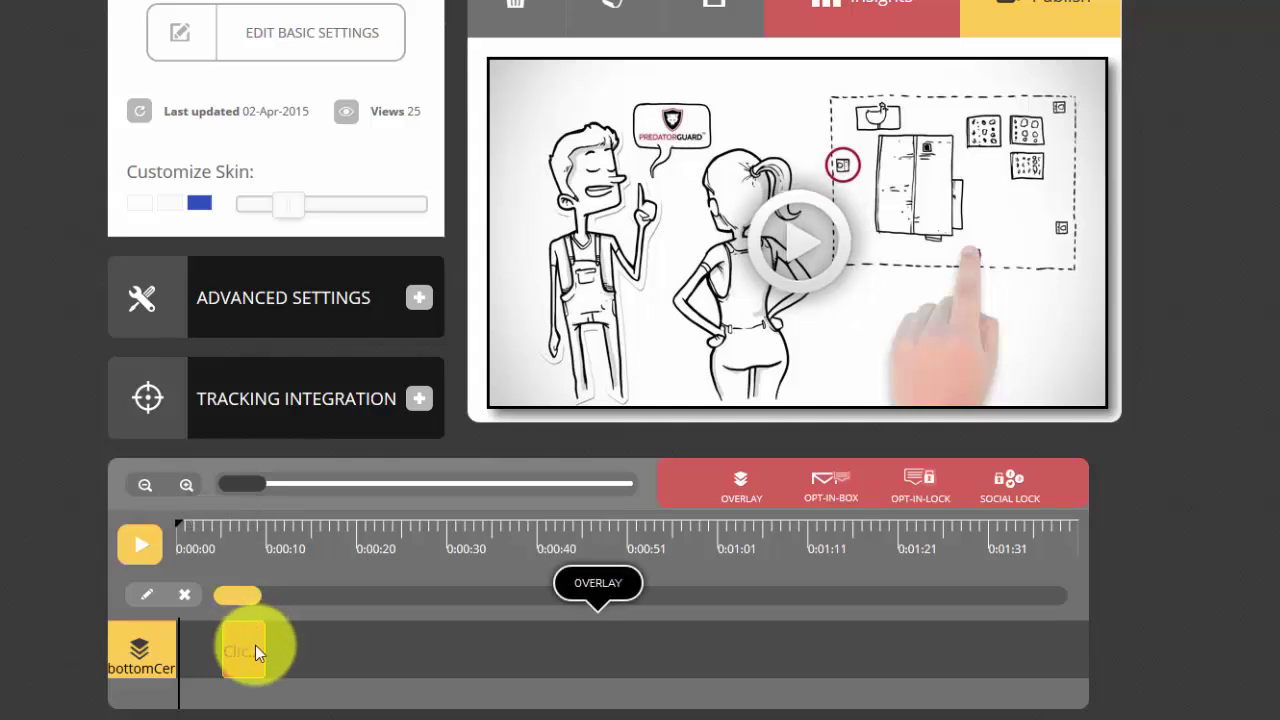
drag(263, 649, 313, 649)
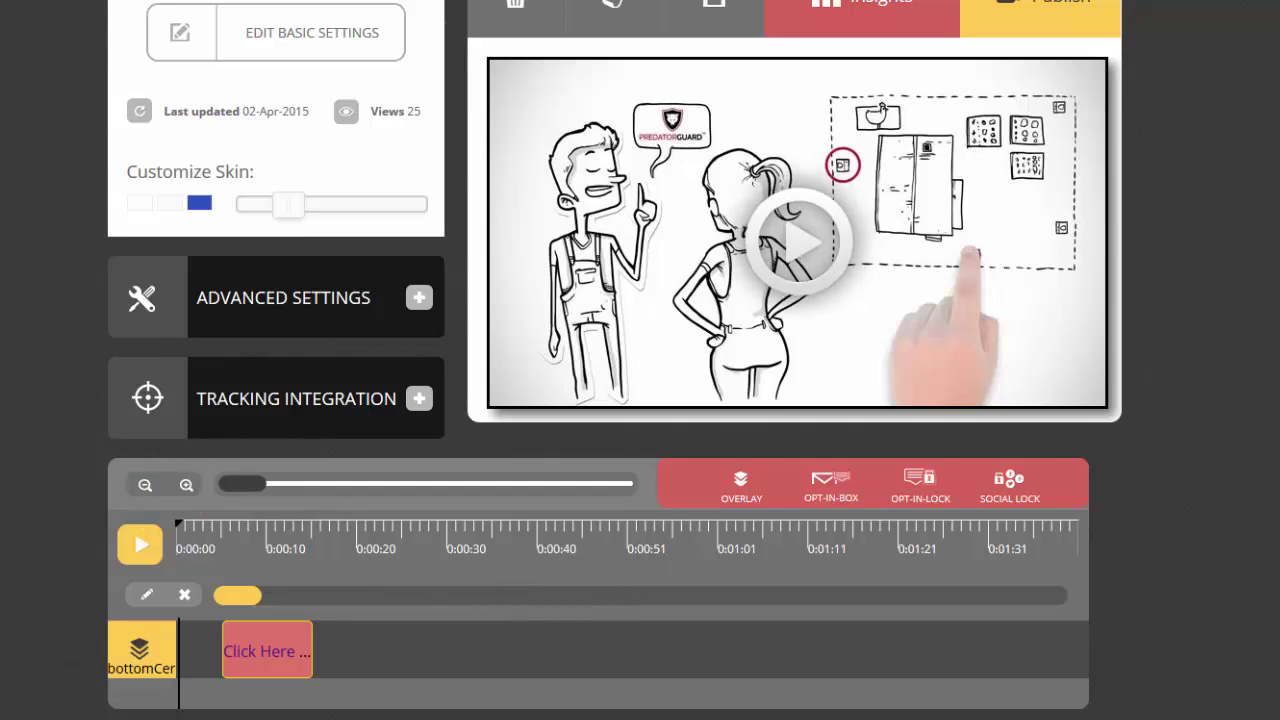
click(202, 533)
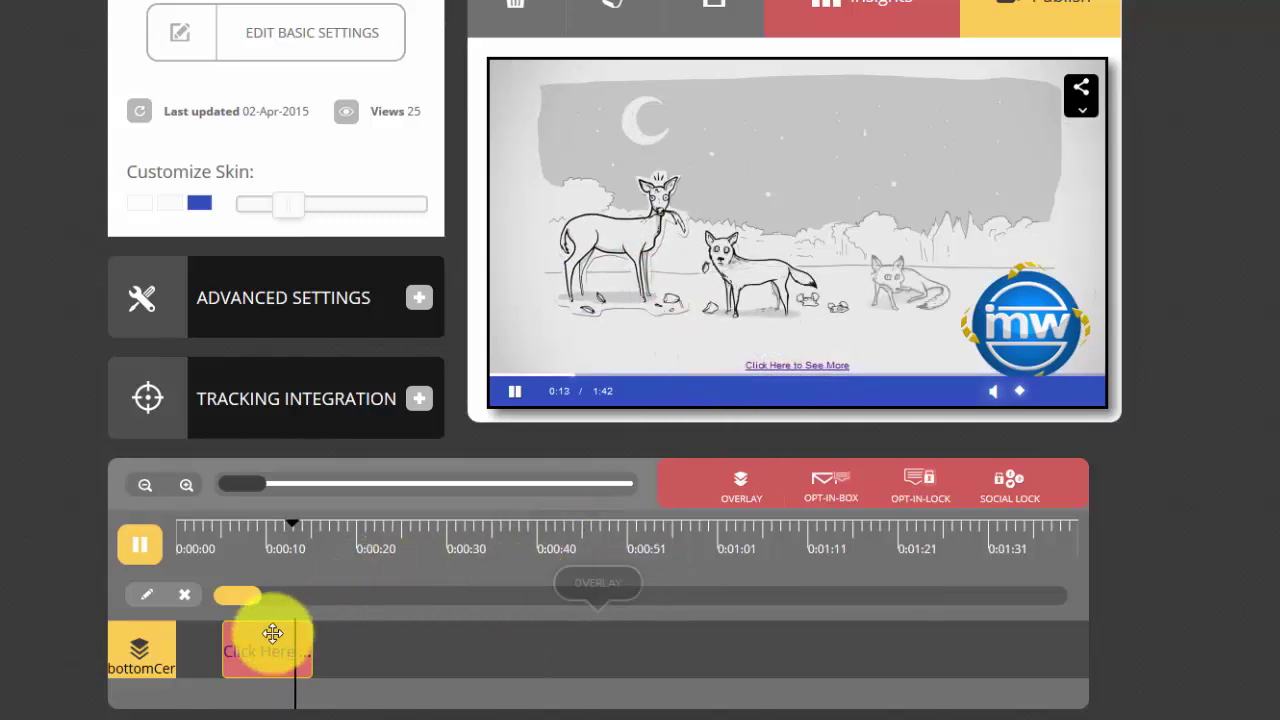
click(505, 390)
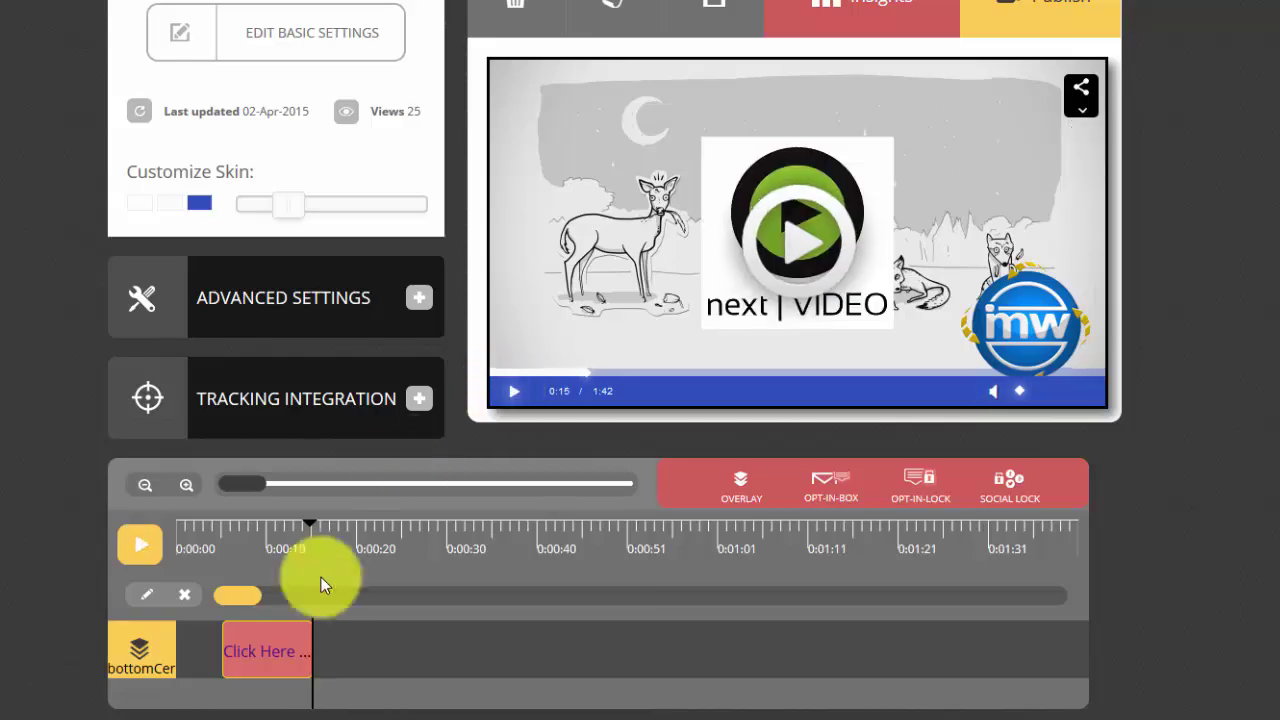
Step: Set the overlay's "Click Here to See More" text to font size 18 and apply the update
click(269, 652)
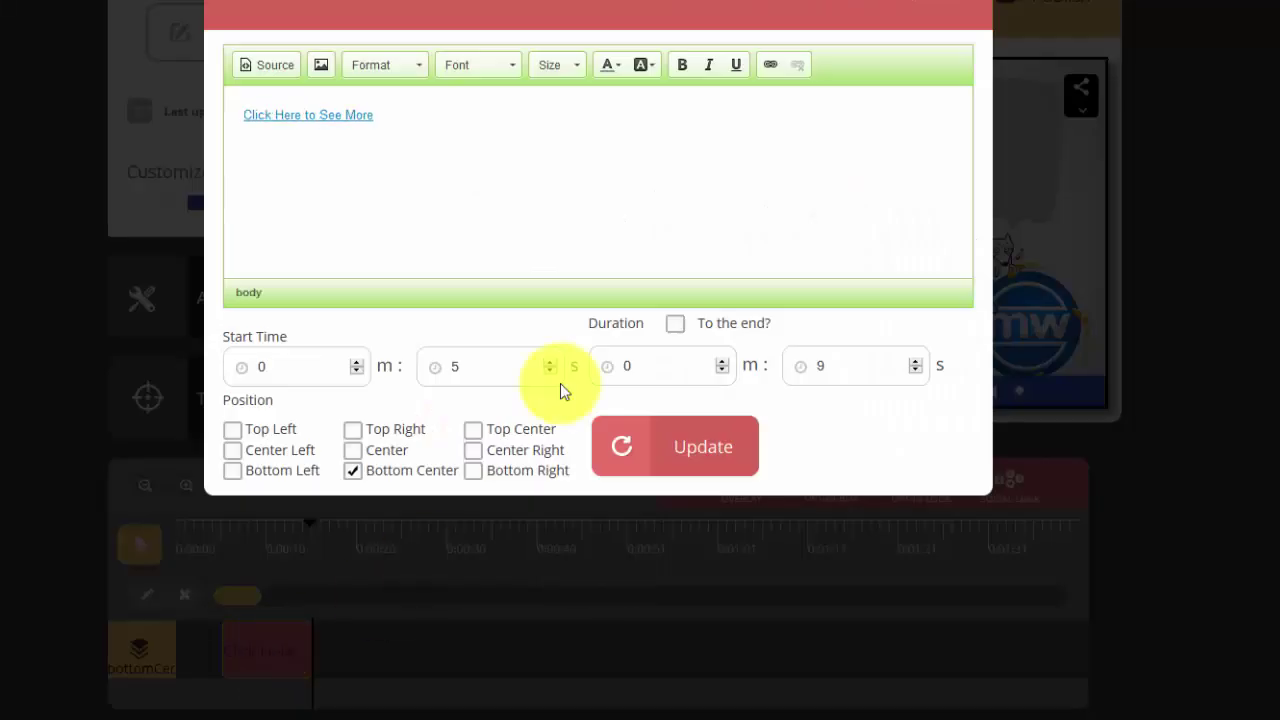
drag(443, 122, 154, 94)
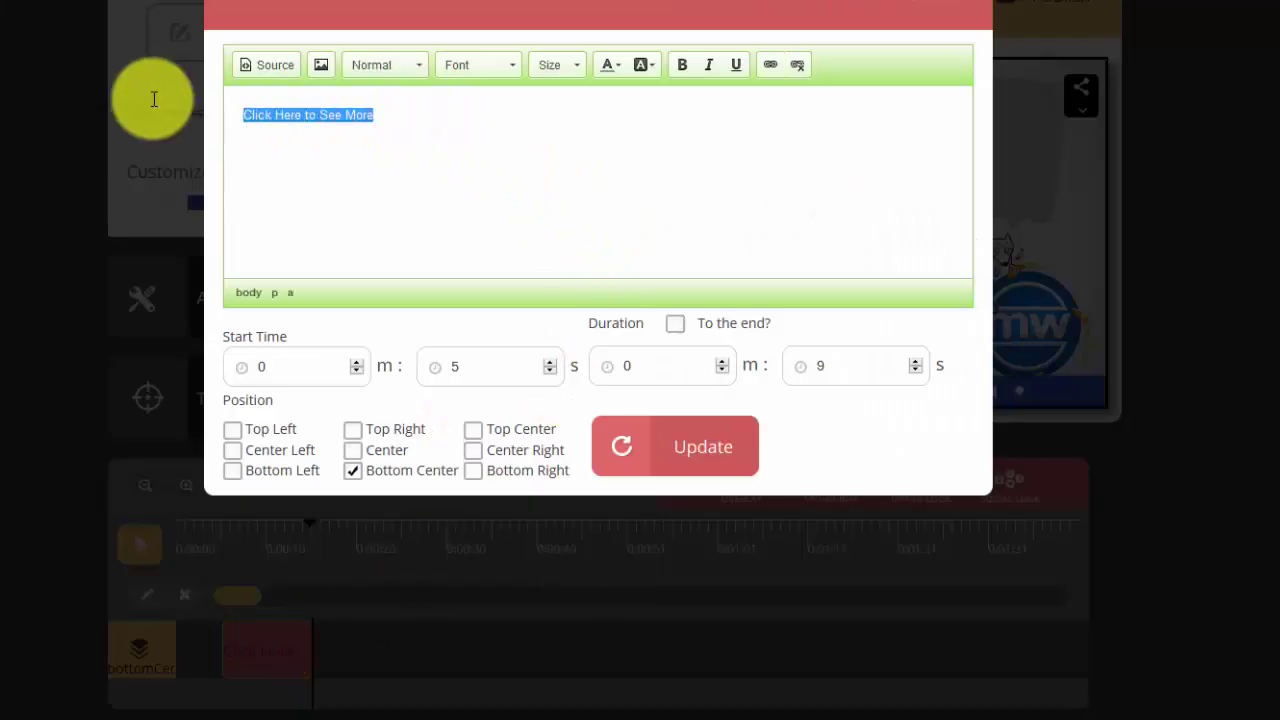
click(497, 68)
click(647, 131)
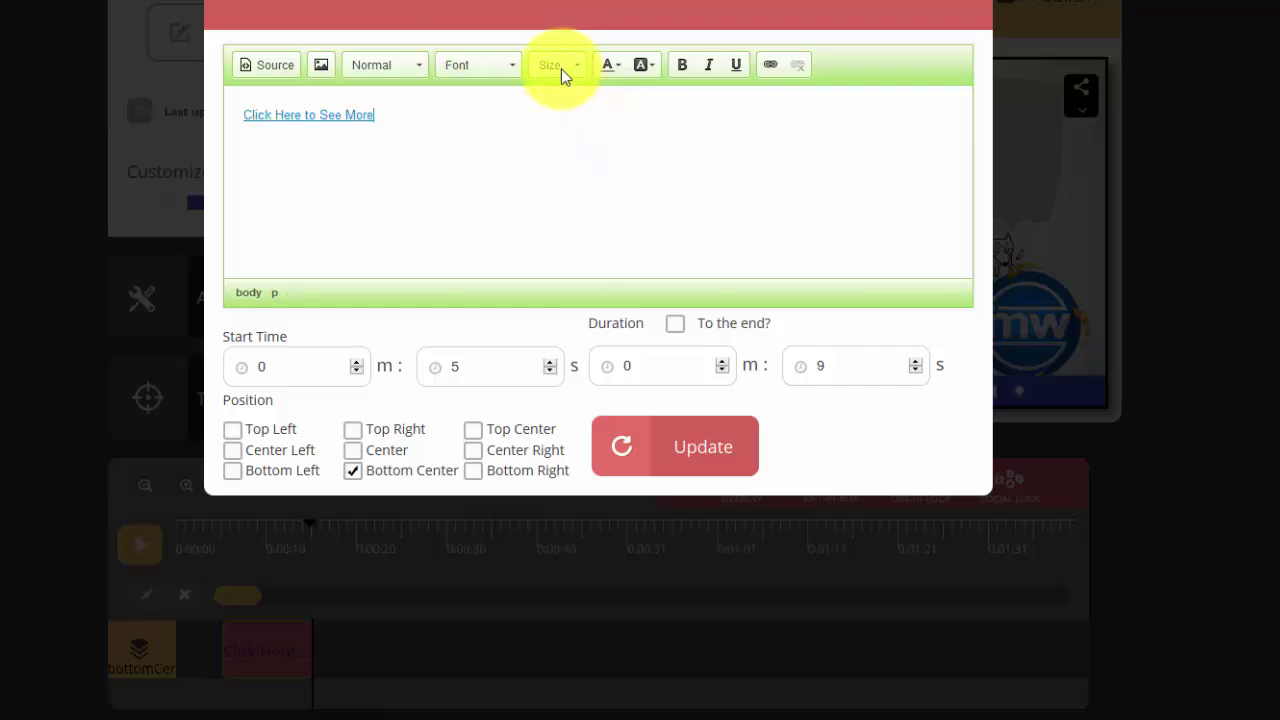
click(558, 66)
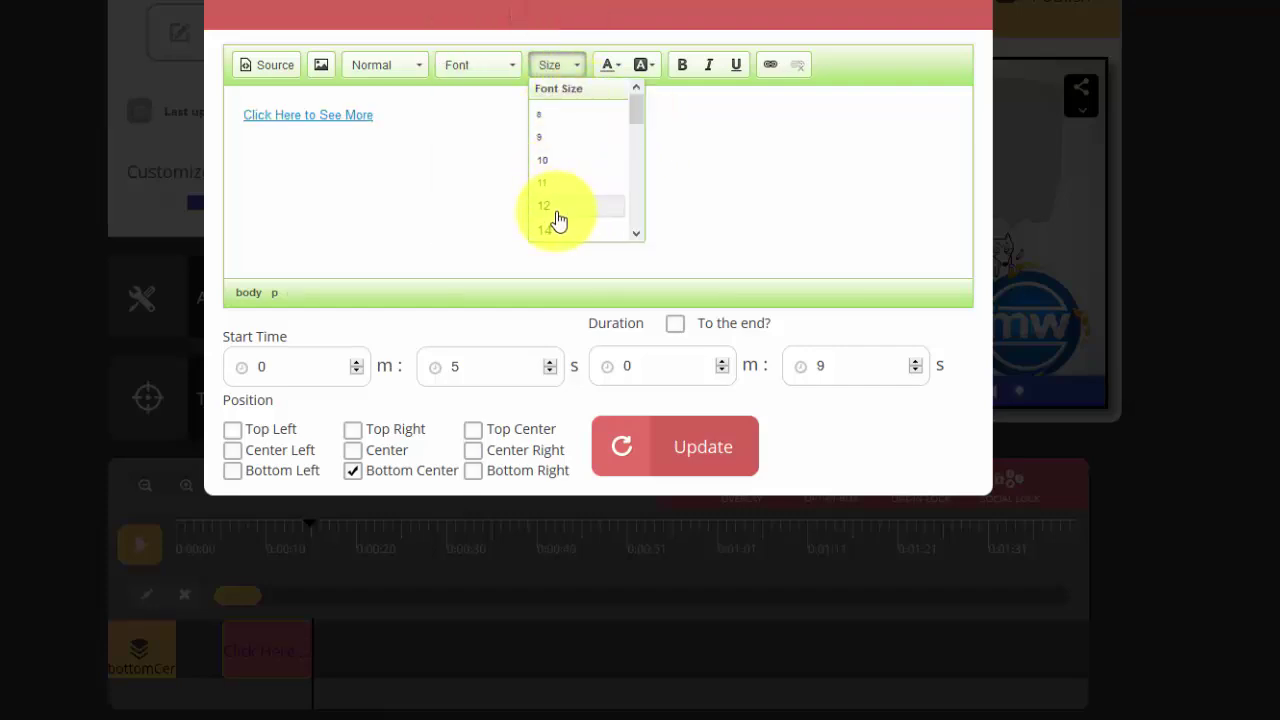
scroll(562, 173, down, 3)
click(562, 175)
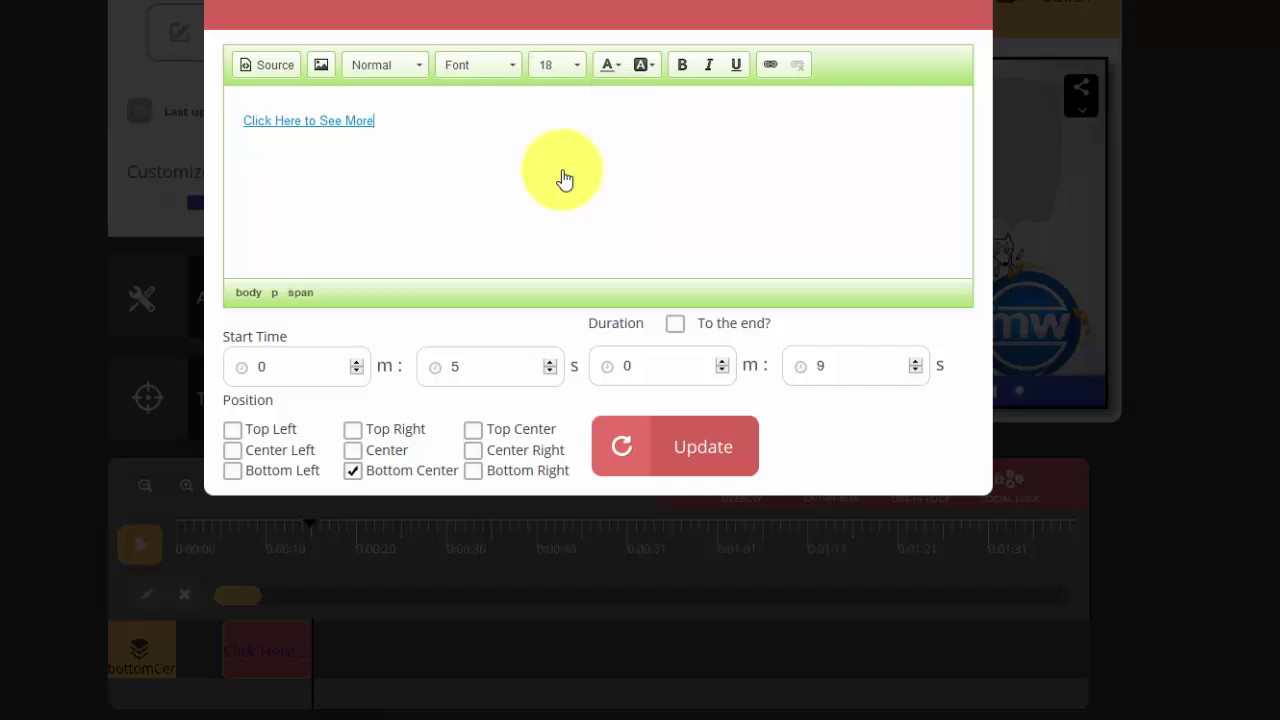
drag(385, 121, 186, 118)
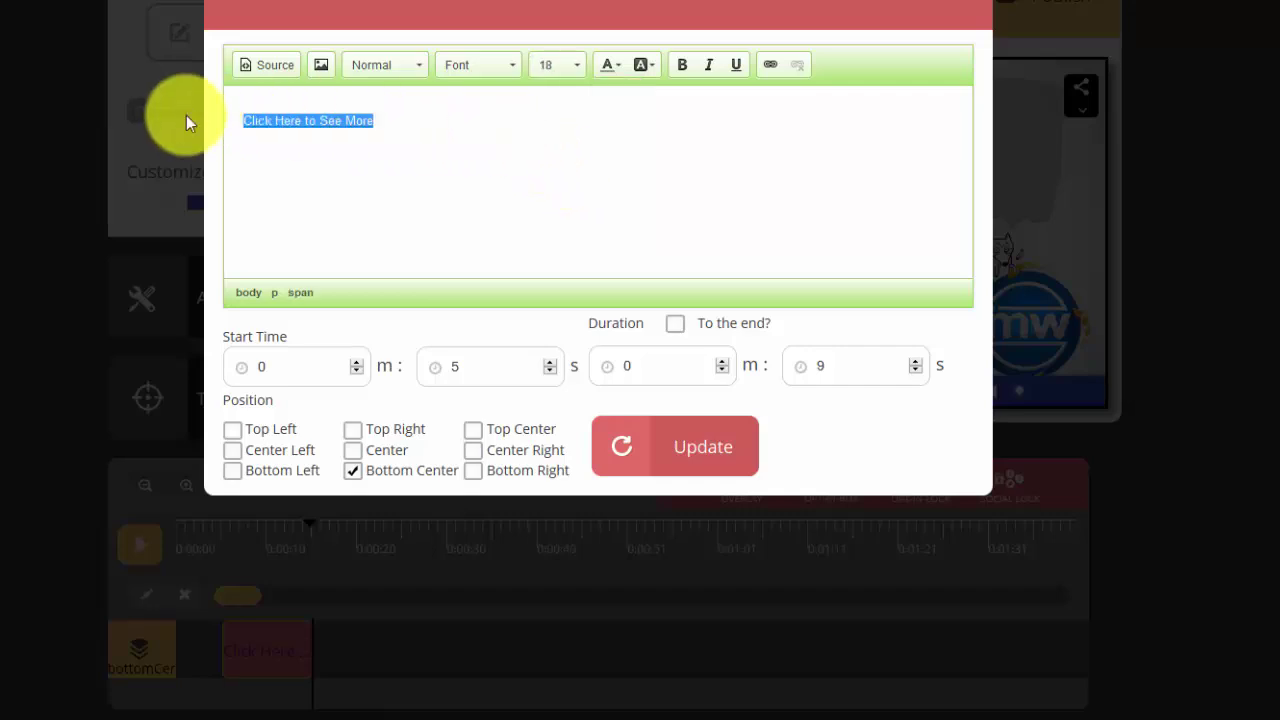
click(565, 68)
click(585, 186)
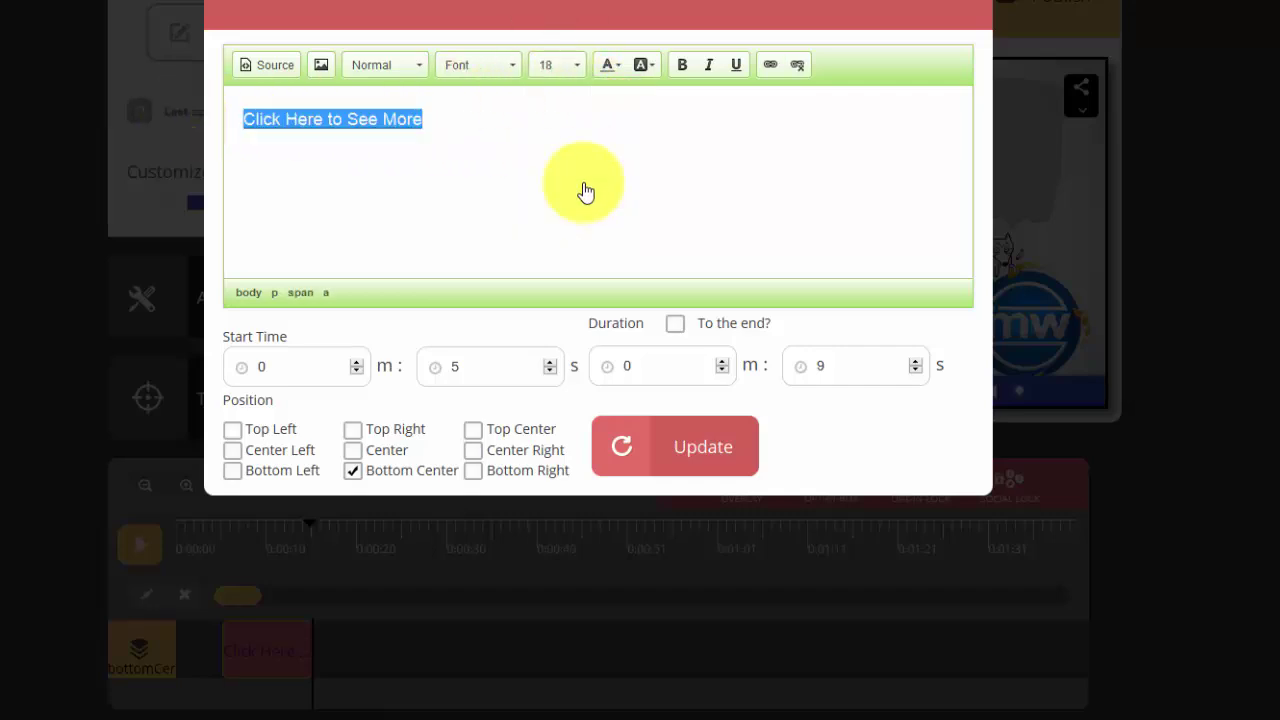
click(708, 452)
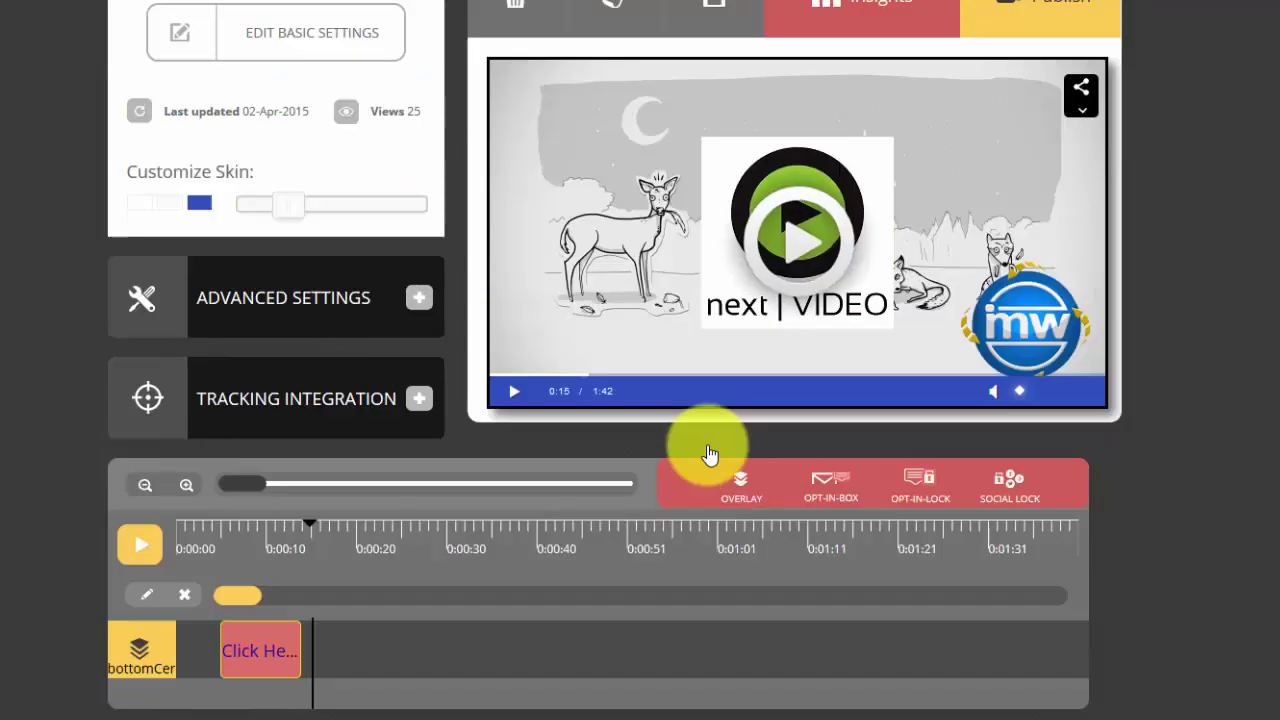
Step: Replay the video from near the start, test the overlay's link, close the opened page and pause playback
click(218, 519)
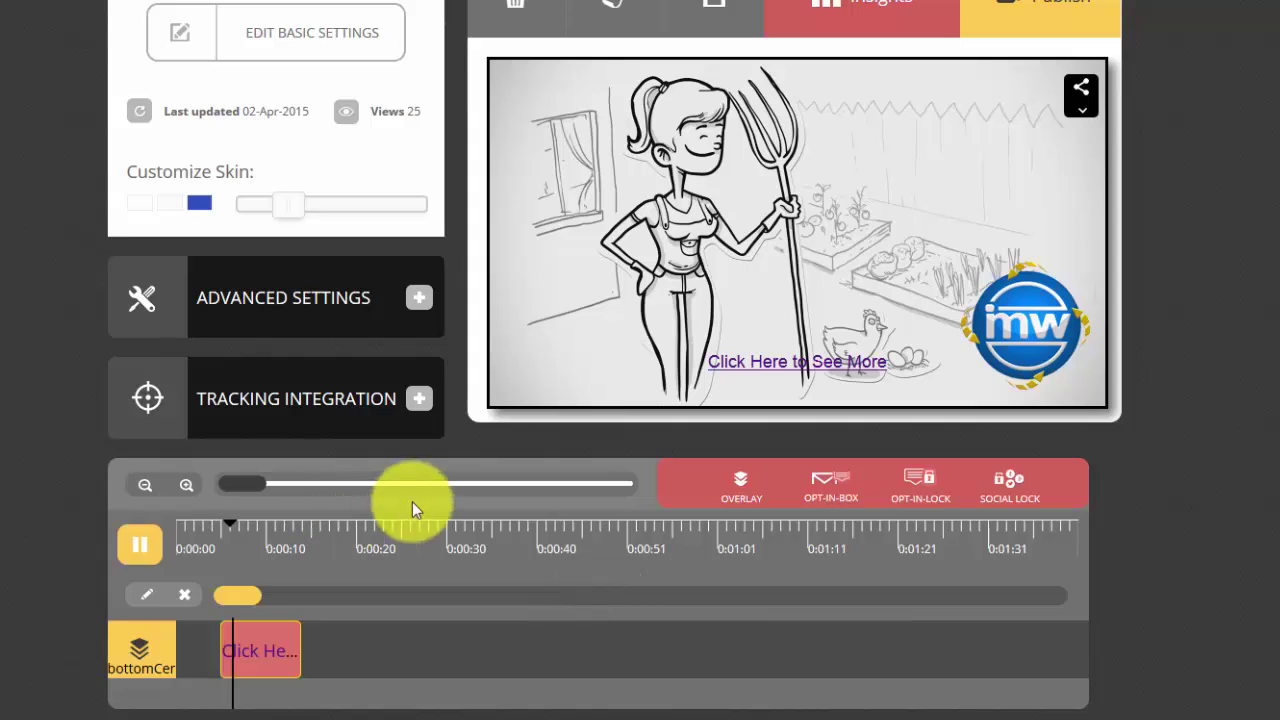
click(995, 392)
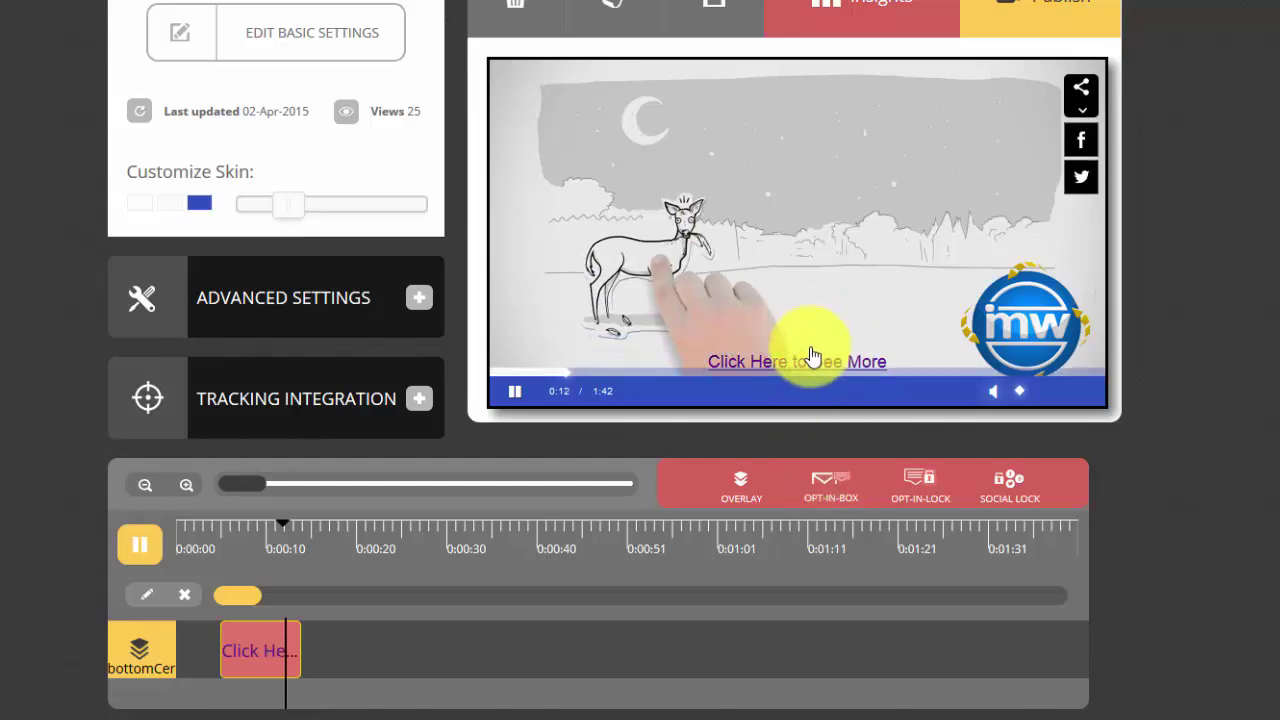
click(813, 364)
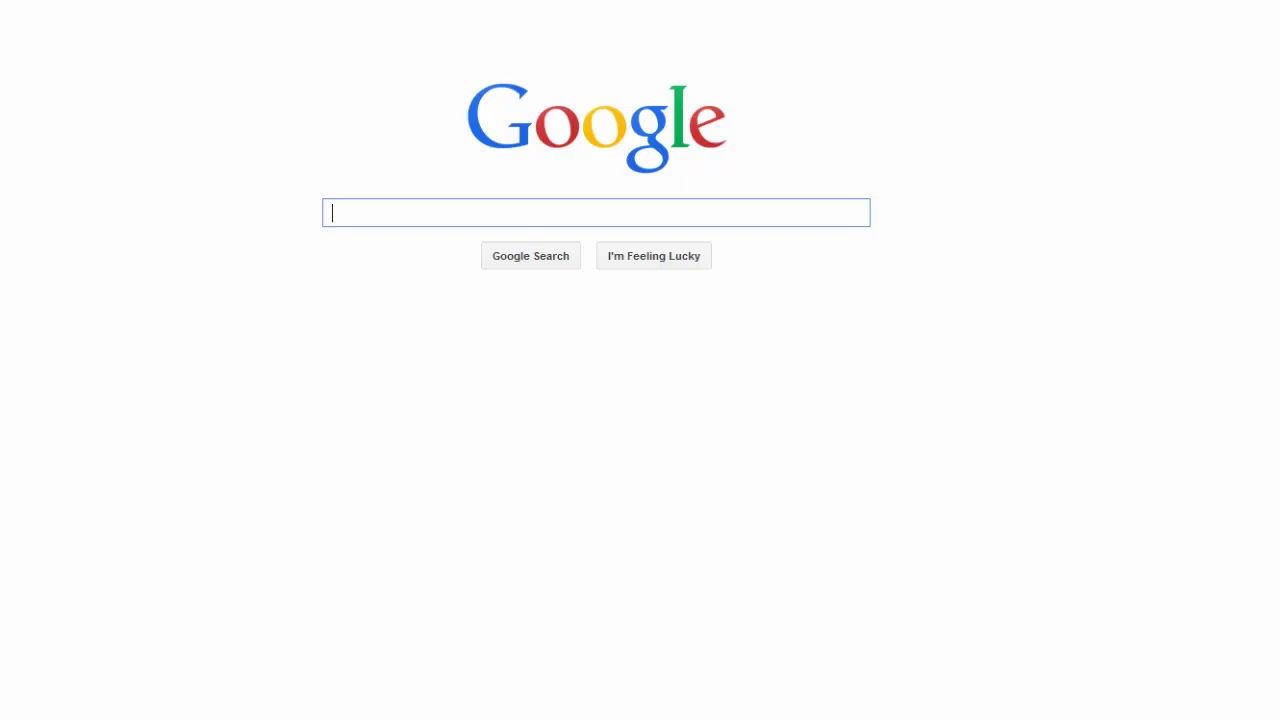
key(ctrl+w)
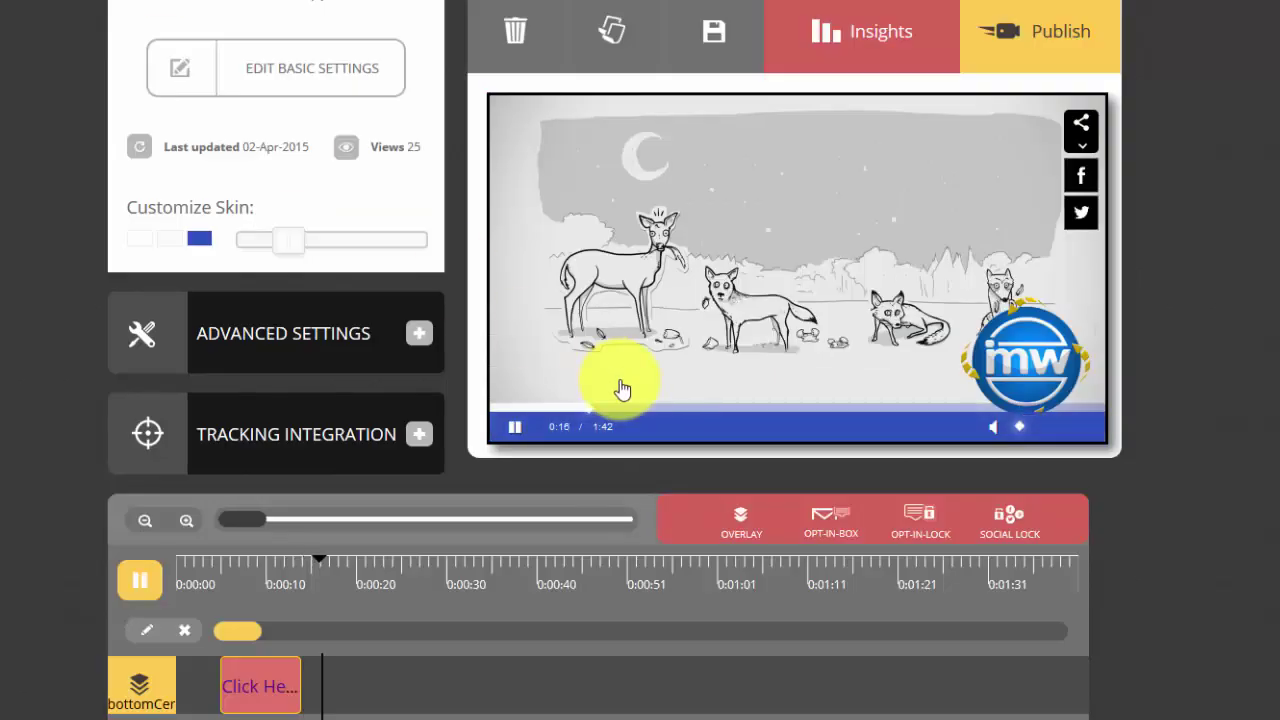
click(508, 428)
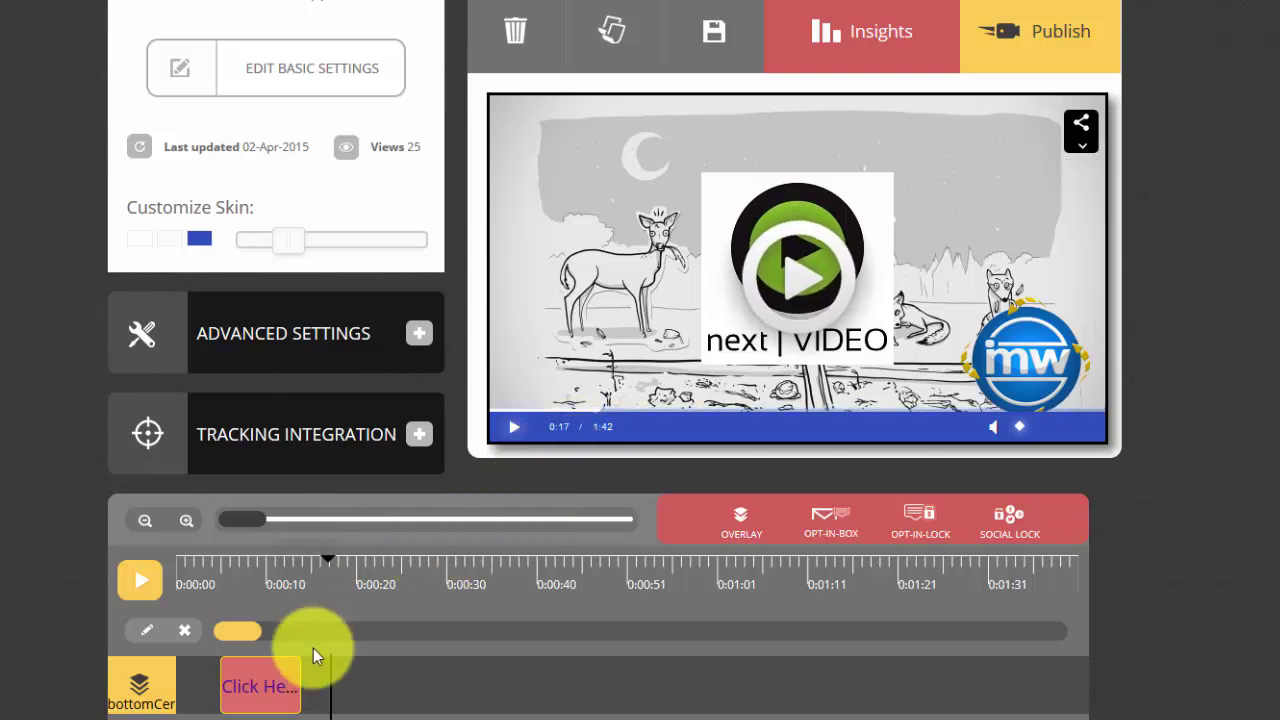
Step: Create a new overlay at the 17-second mark and open the image properties for its content
click(735, 528)
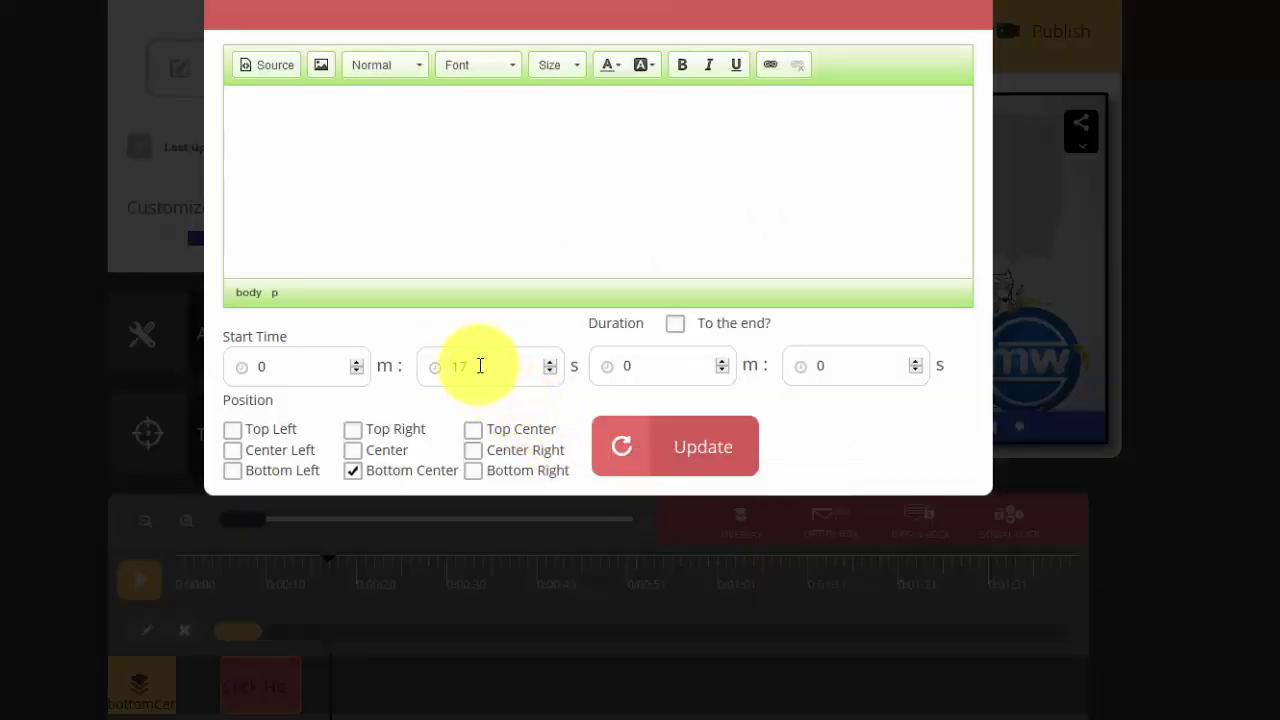
click(570, 144)
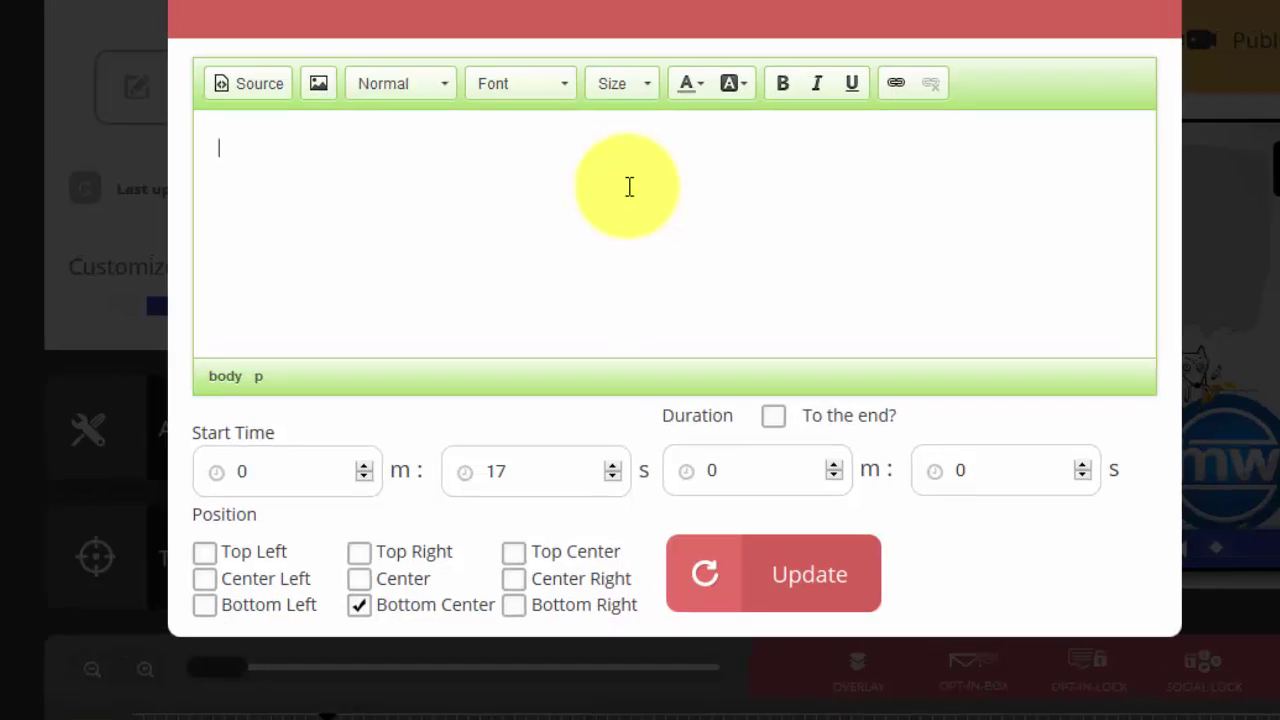
click(325, 82)
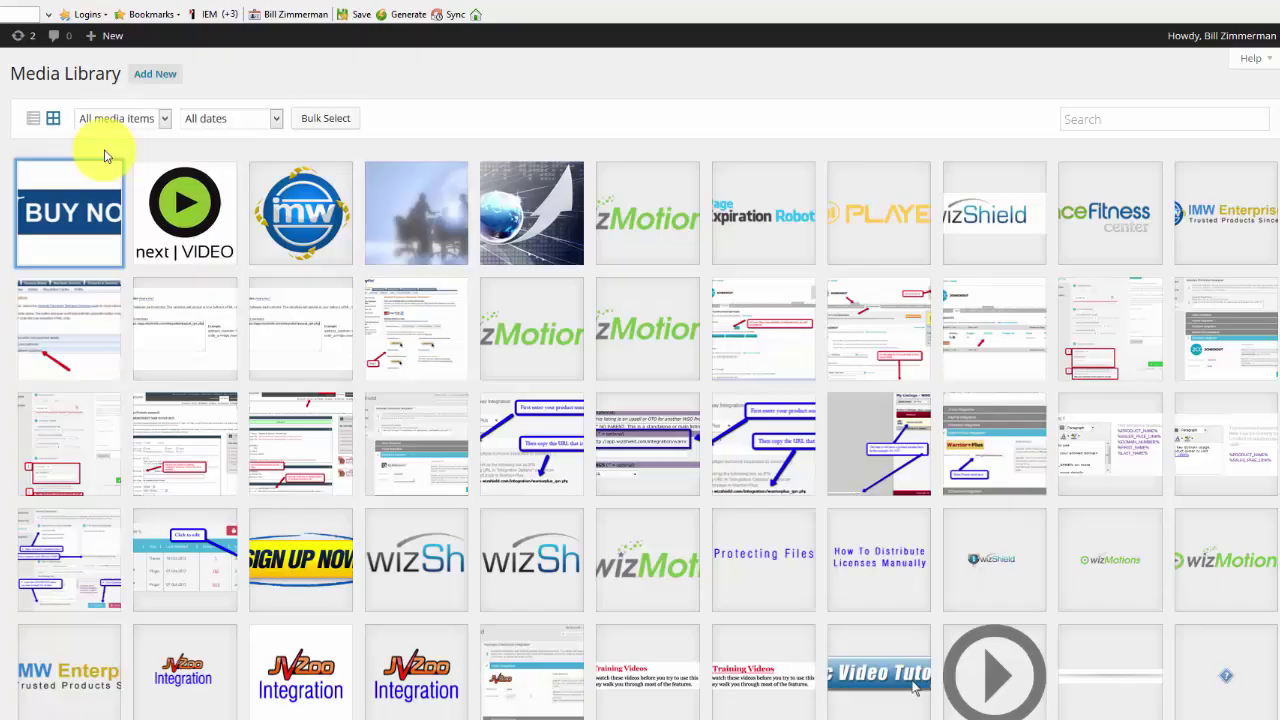
Step: Copy the URL of the buynow.png image from the WordPress media library
click(85, 215)
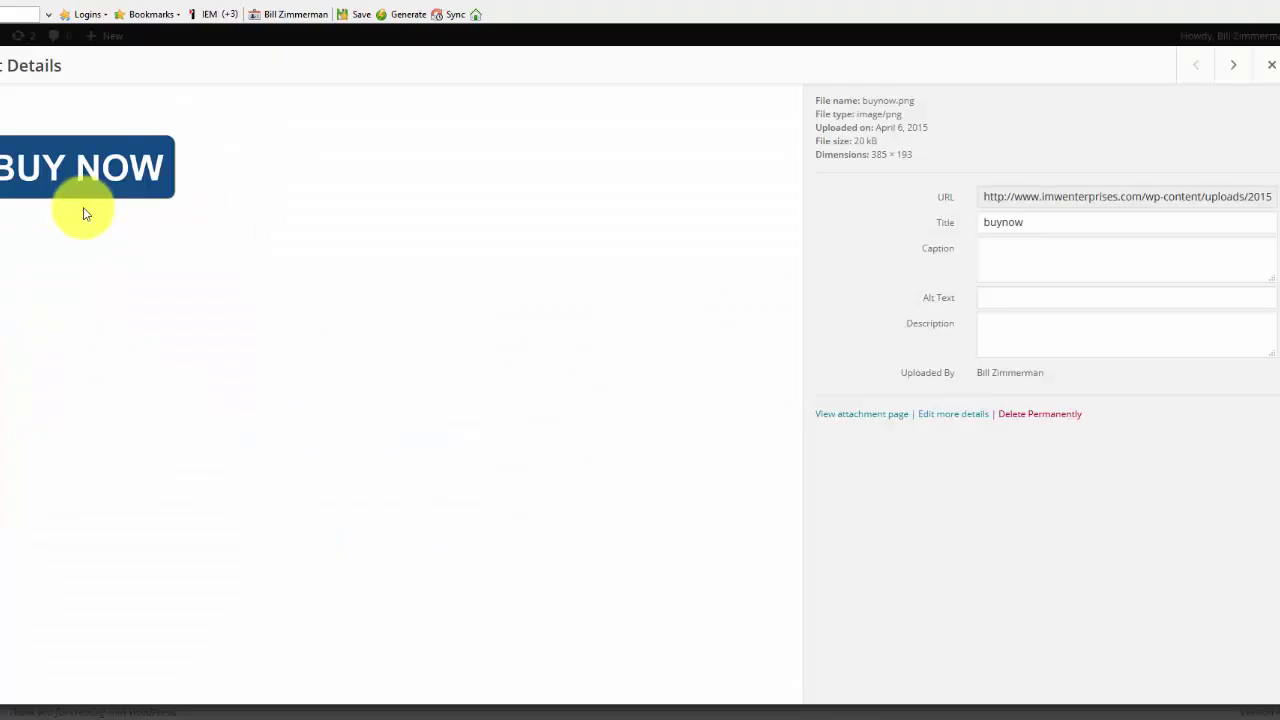
click(1041, 196)
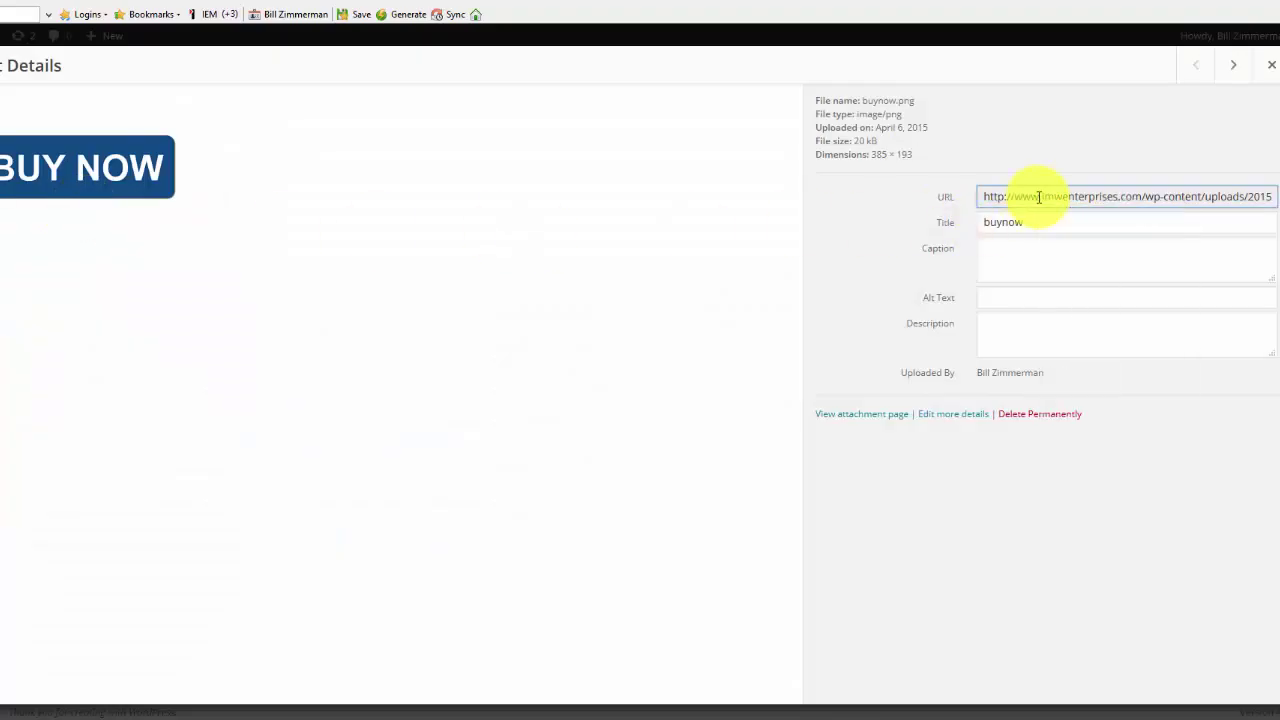
triple_click(1039, 196)
right_click(1039, 196)
click(1076, 249)
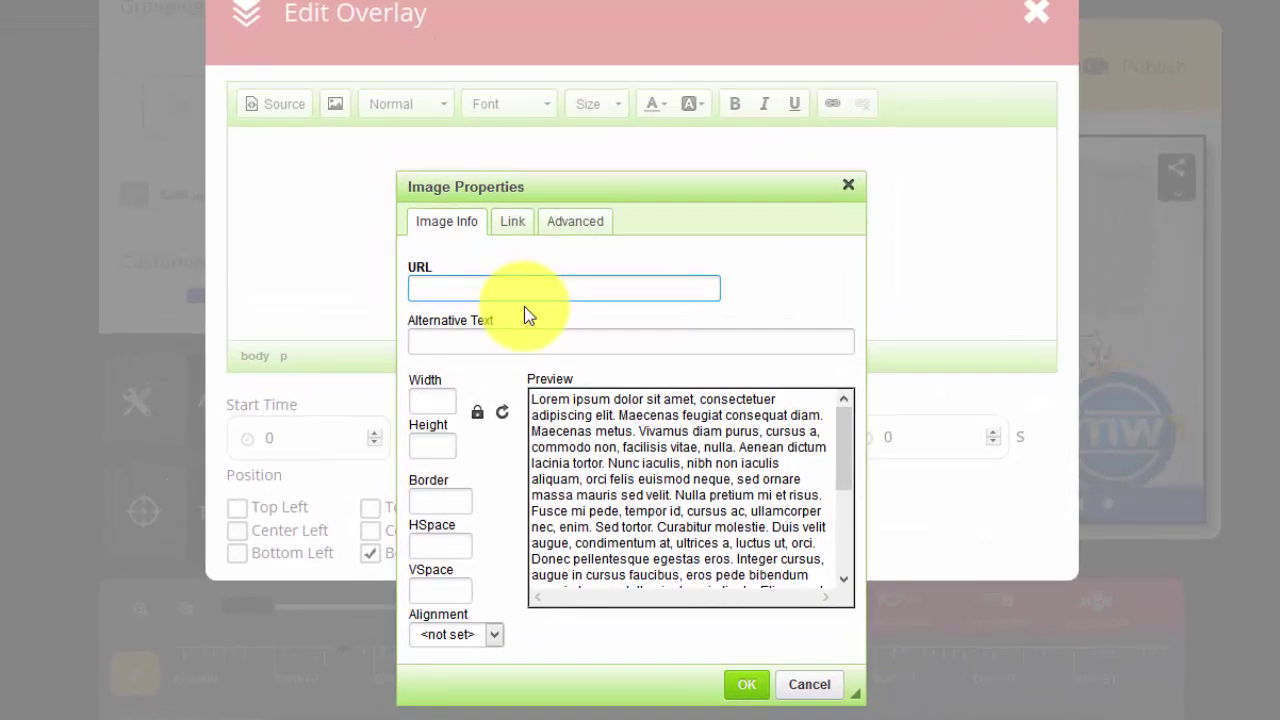
Step: Insert the Buy Now image into the new overlay using the copied buynow.png URL, and select it
key(ctrl+v)
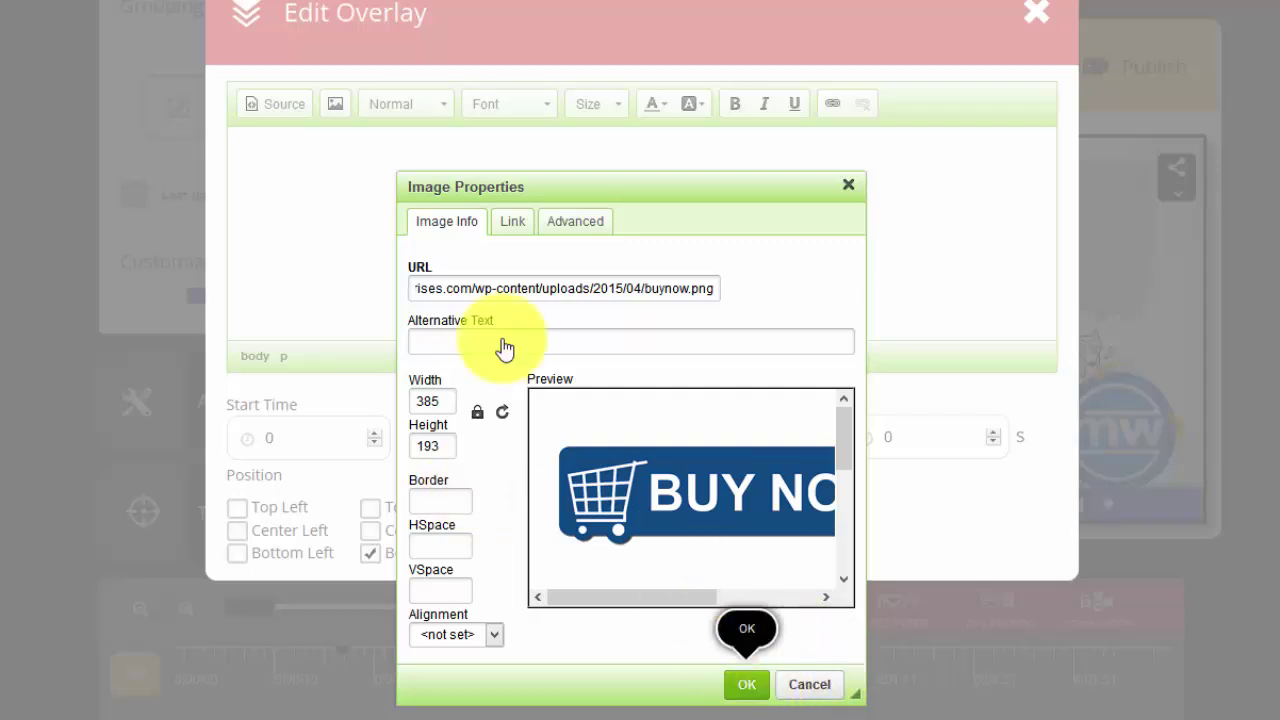
key(Return)
click(486, 233)
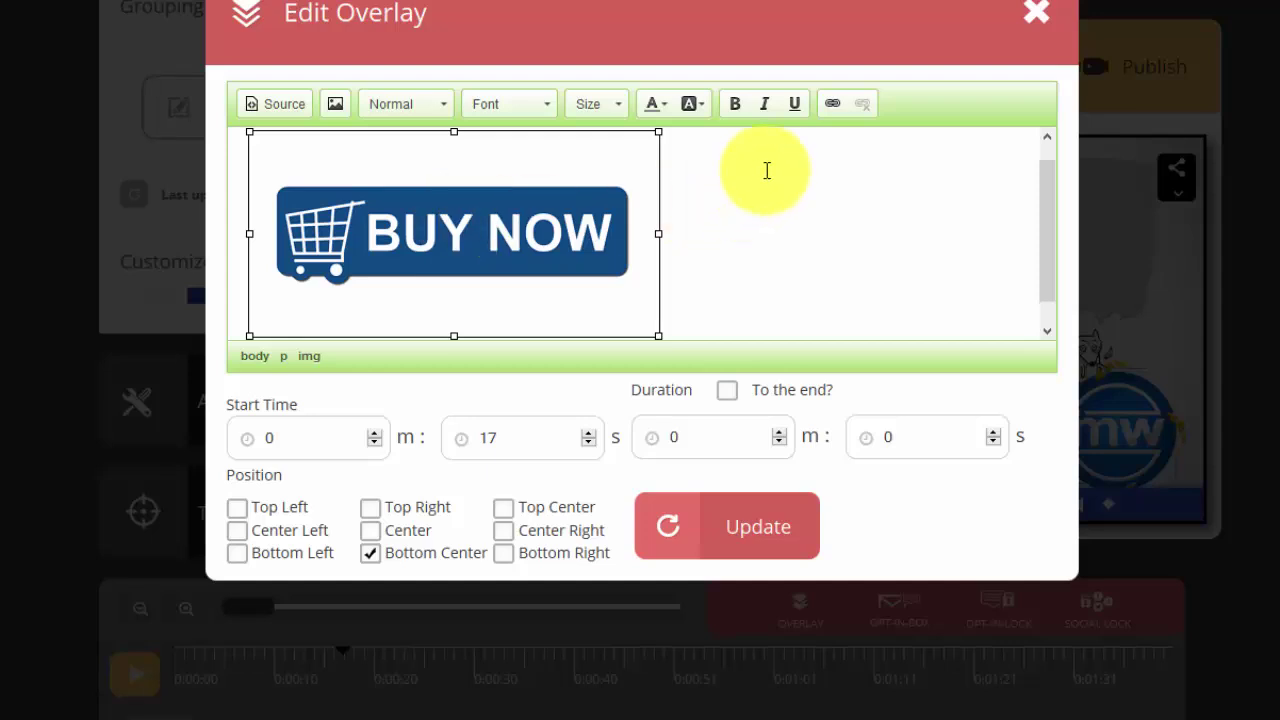
click(831, 102)
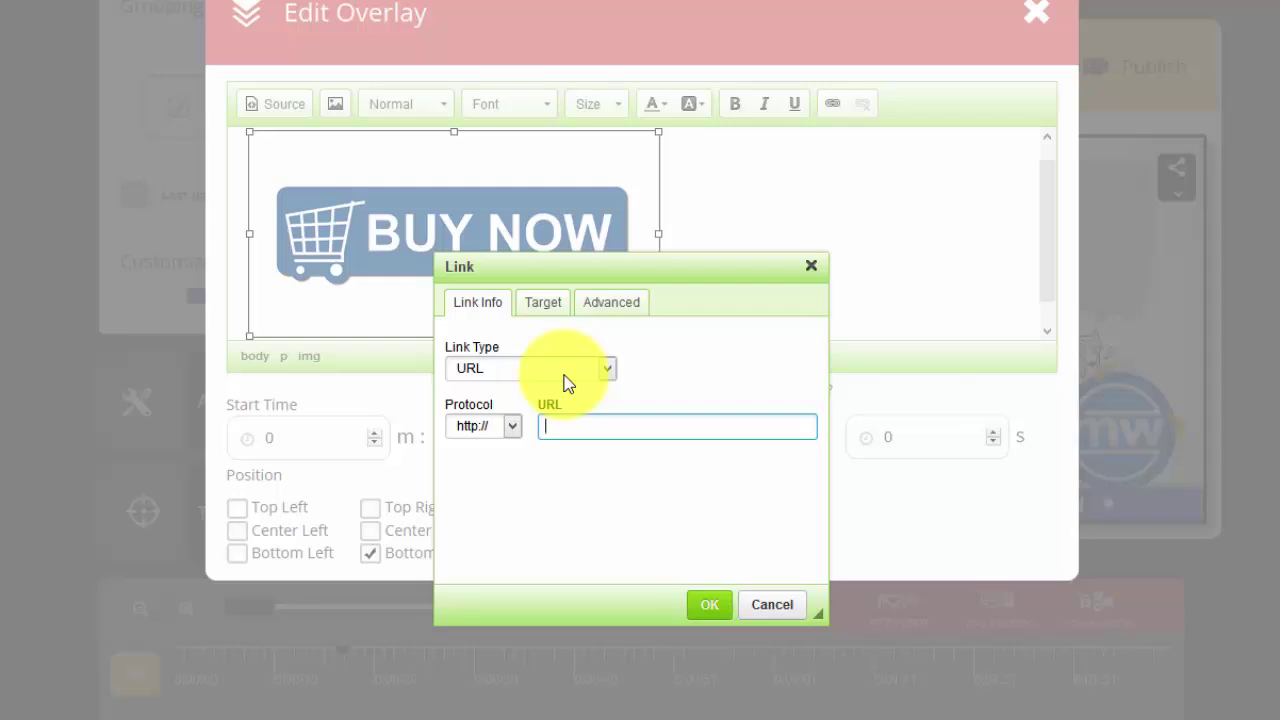
text(yourdomain.com)
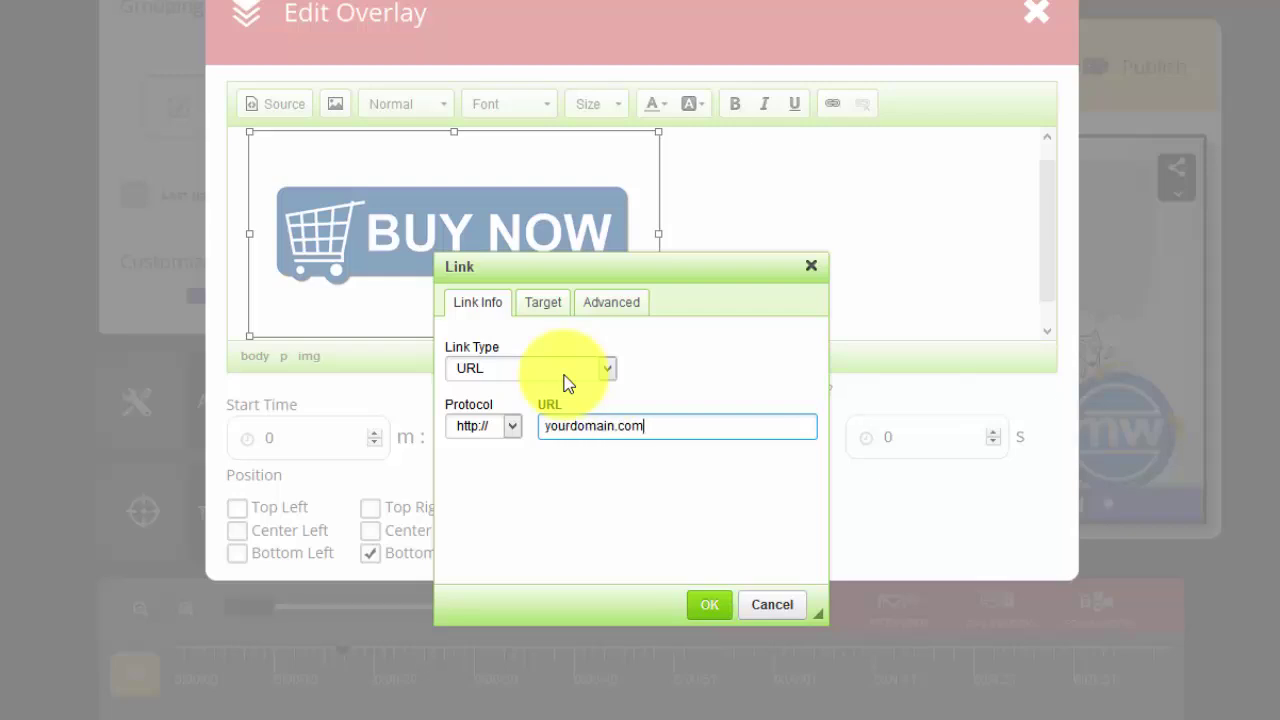
text(/salespage)
click(712, 604)
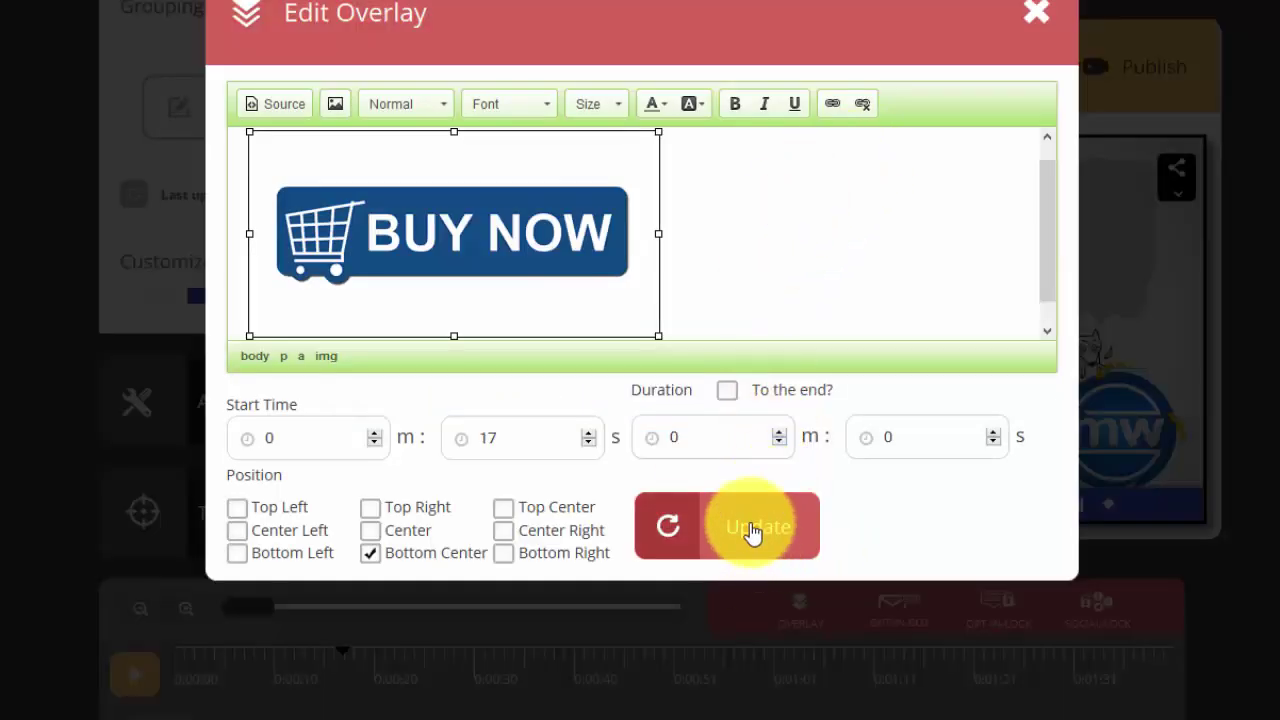
Step: Set the Buy Now overlay's duration to 10 seconds and save the overlay
click(992, 432)
click(993, 432)
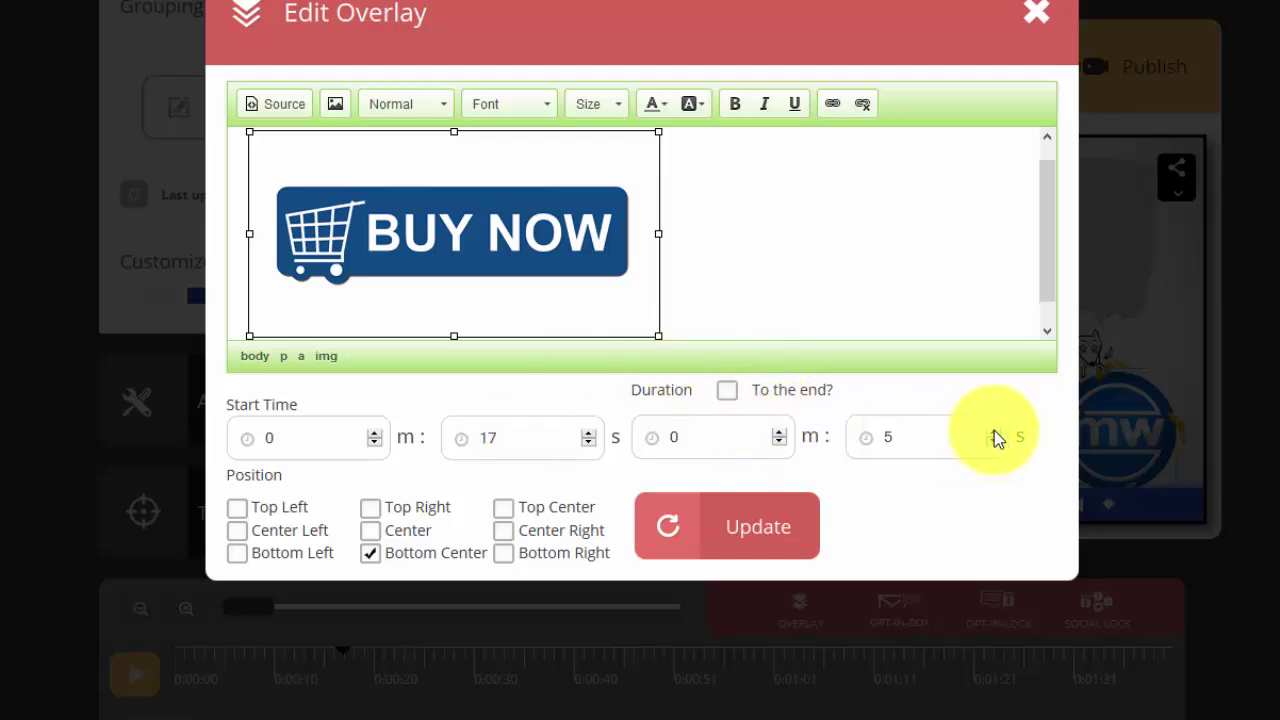
click(994, 431)
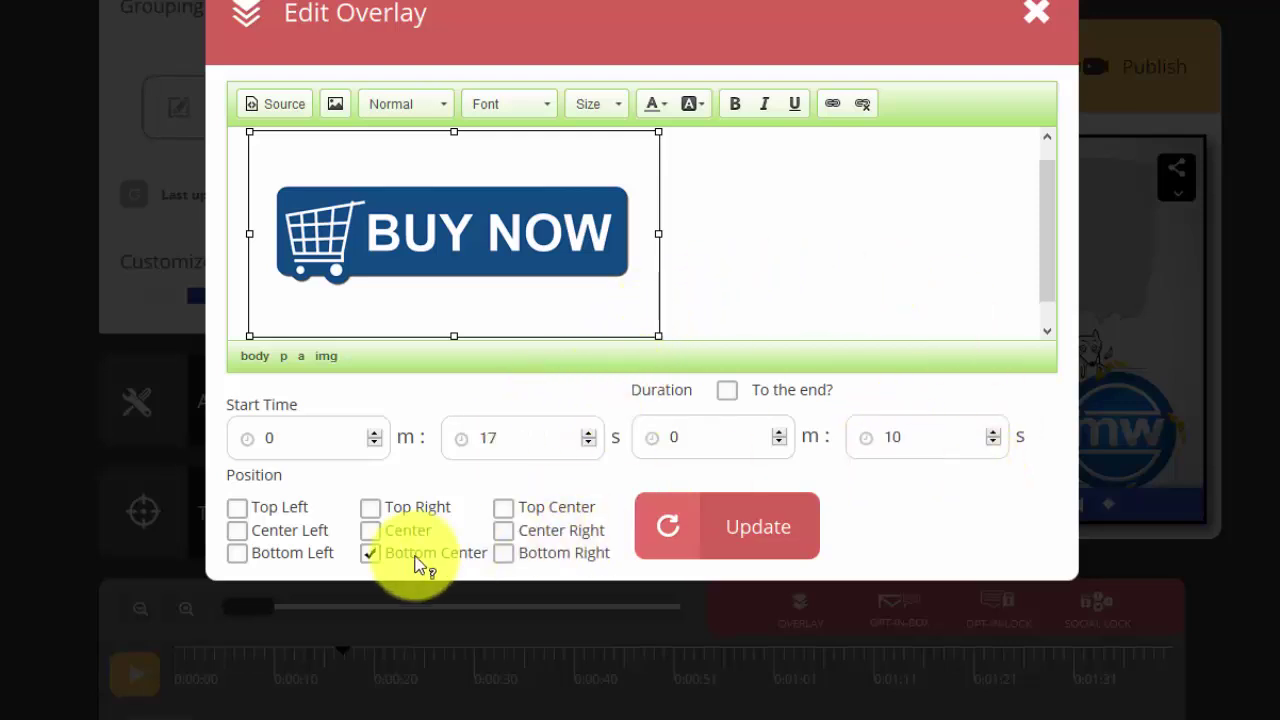
click(731, 535)
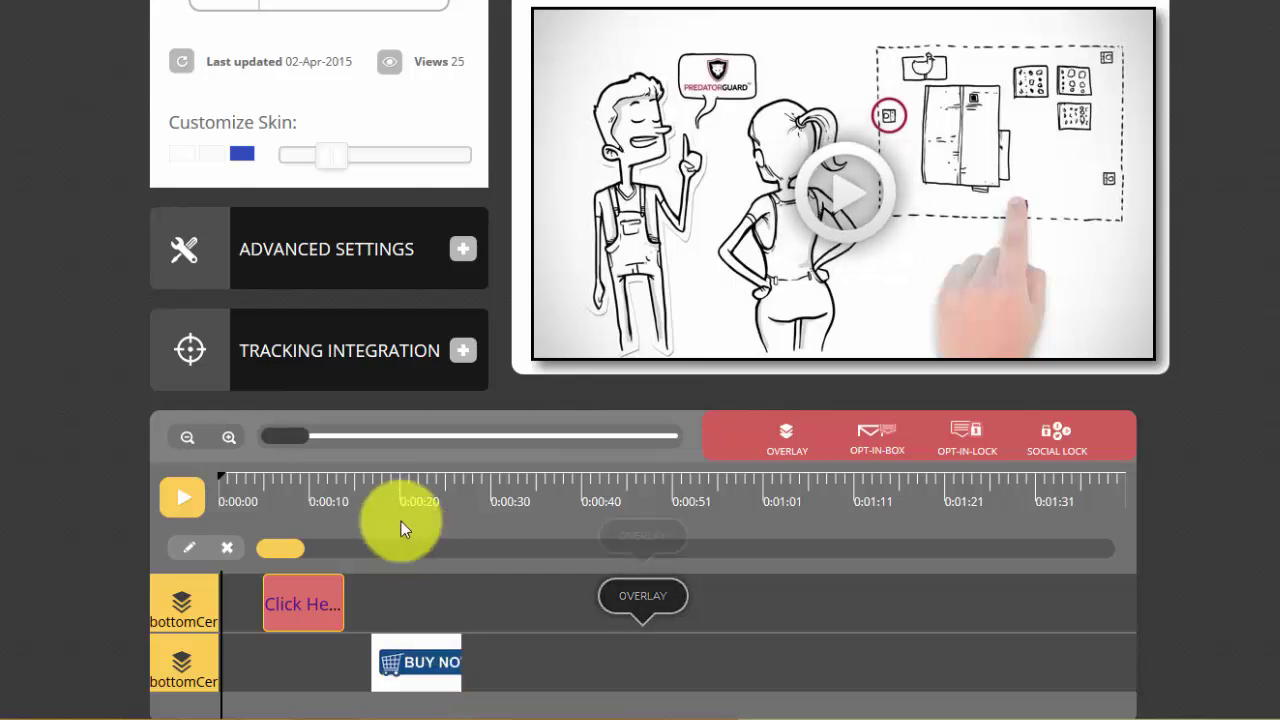
Step: Preview the Buy Now overlay by playing from just before it appears, and pause the video at the 31-second mark
click(362, 487)
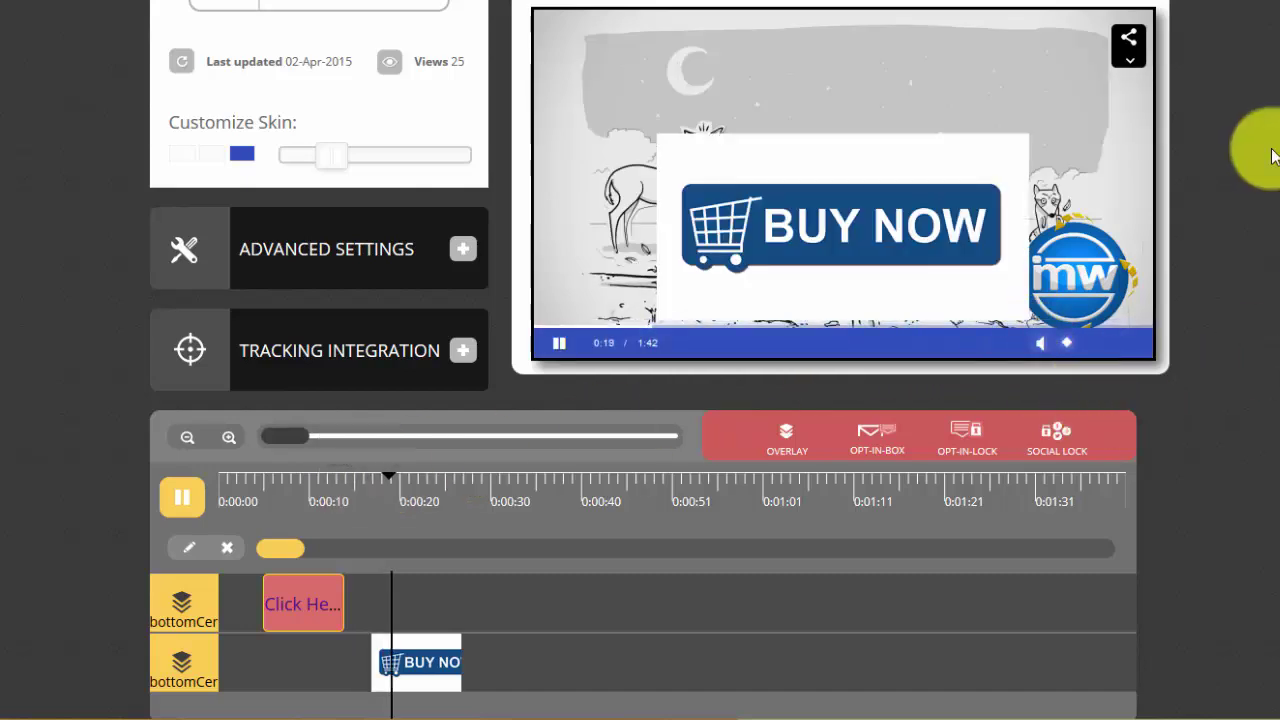
click(198, 490)
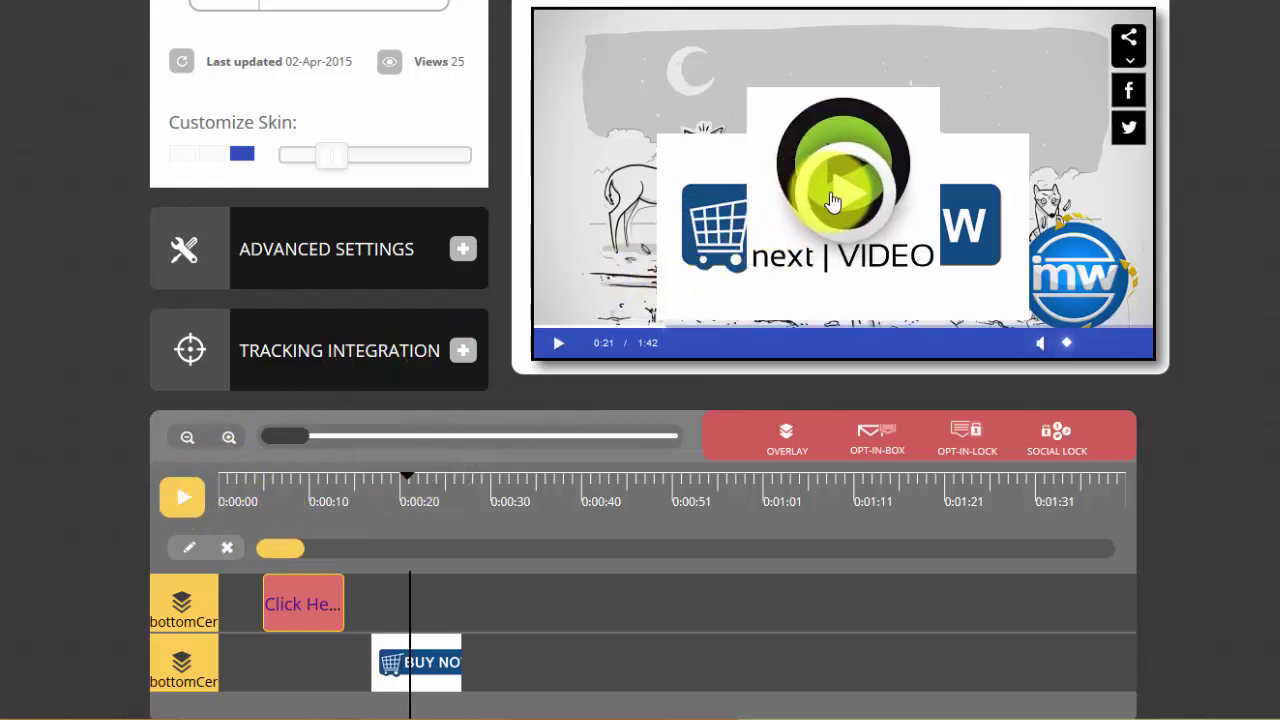
click(832, 202)
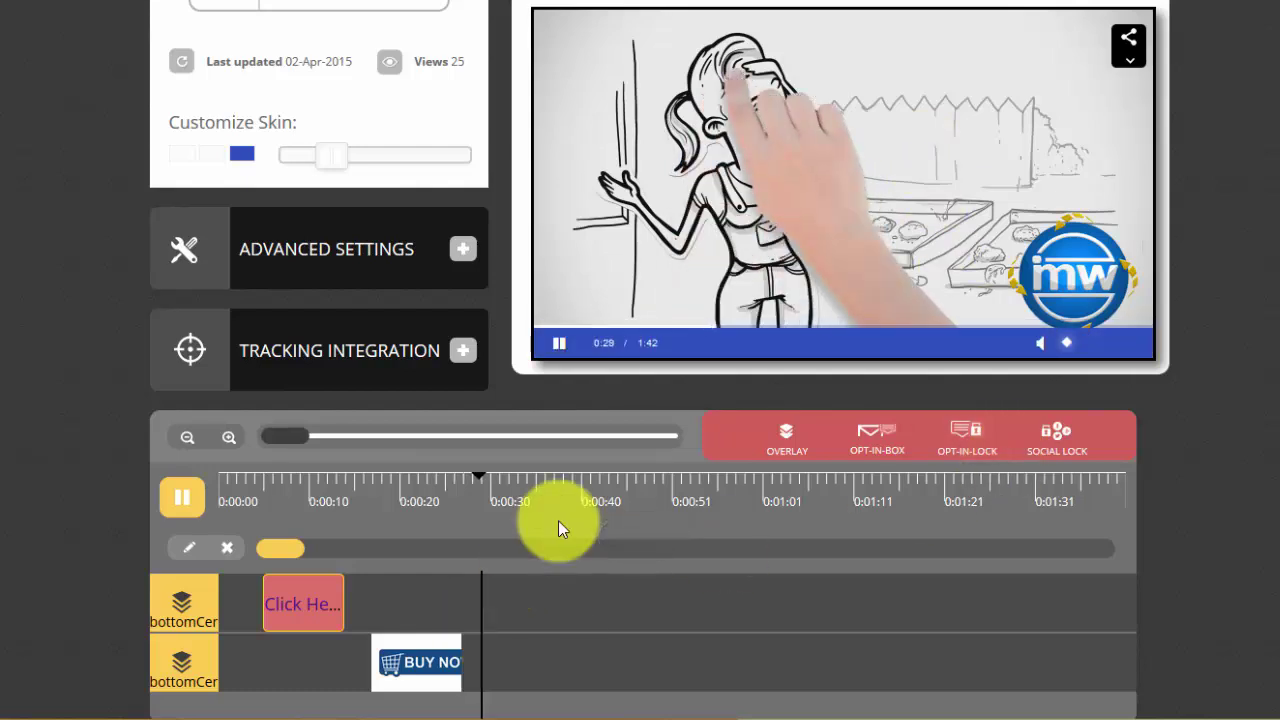
click(182, 497)
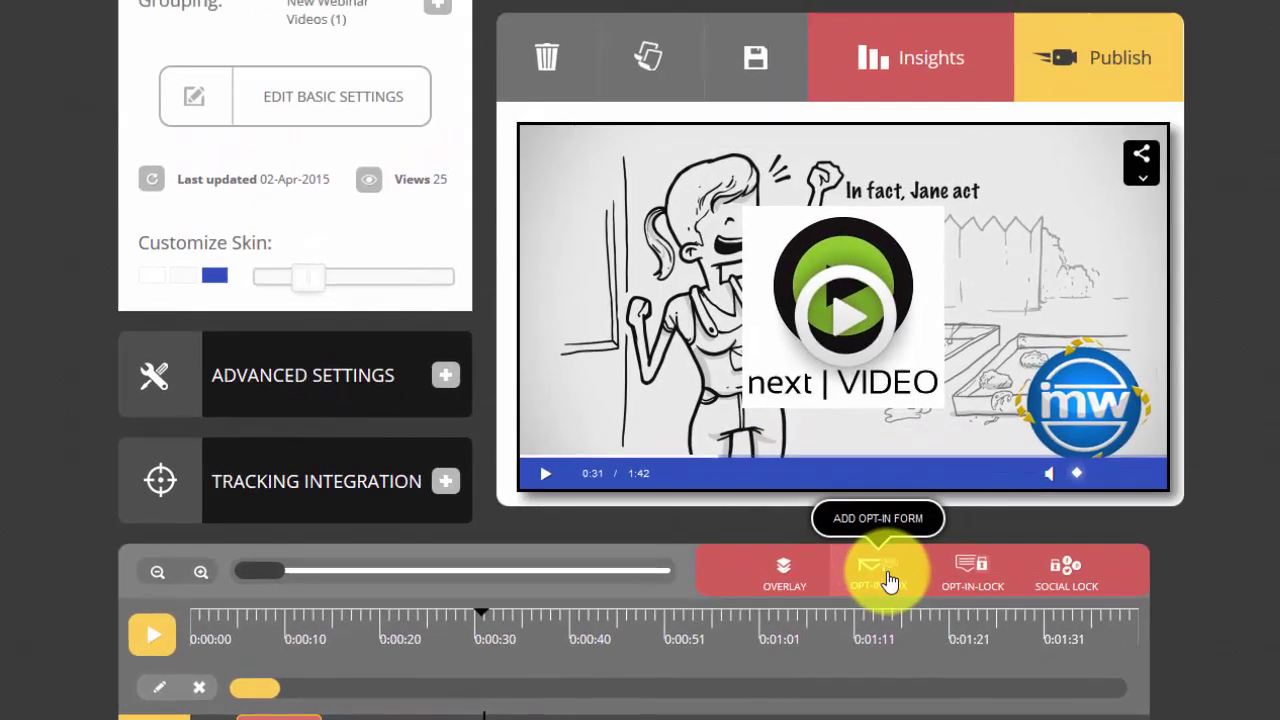
Step: Add an opt-in box at the 31-second mark and choose Aweber as its email list integration
click(885, 446)
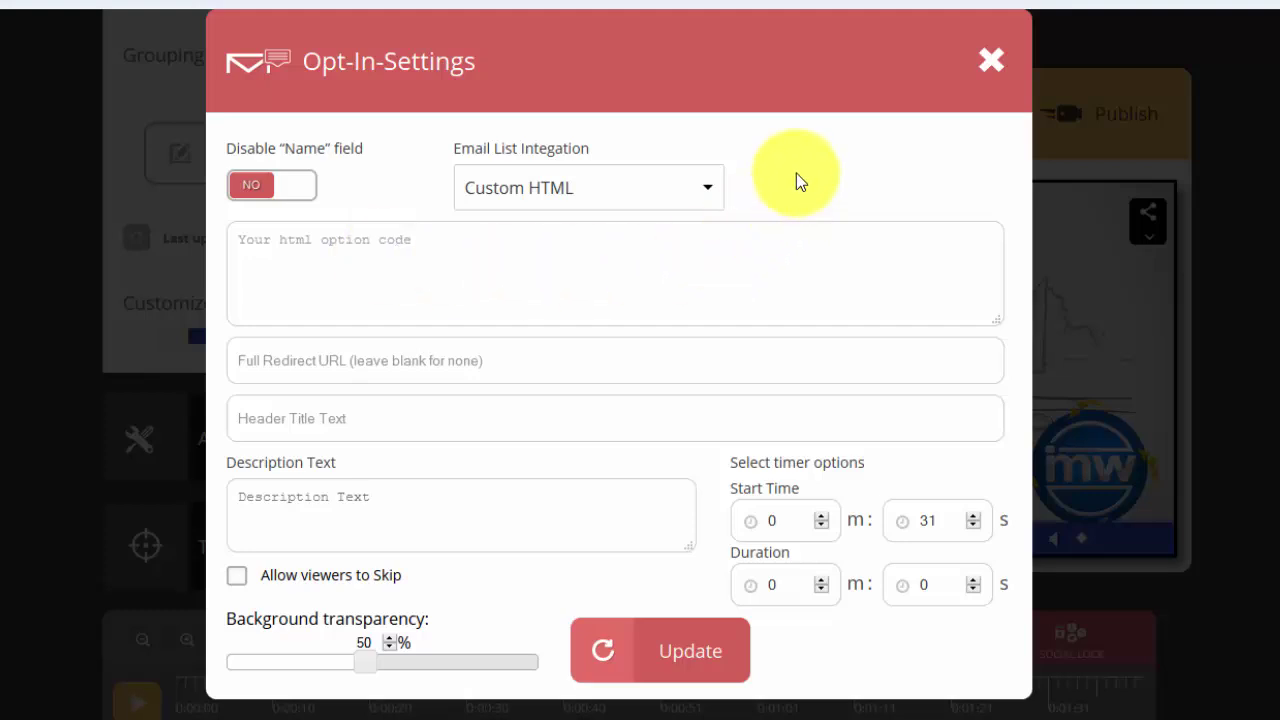
click(634, 187)
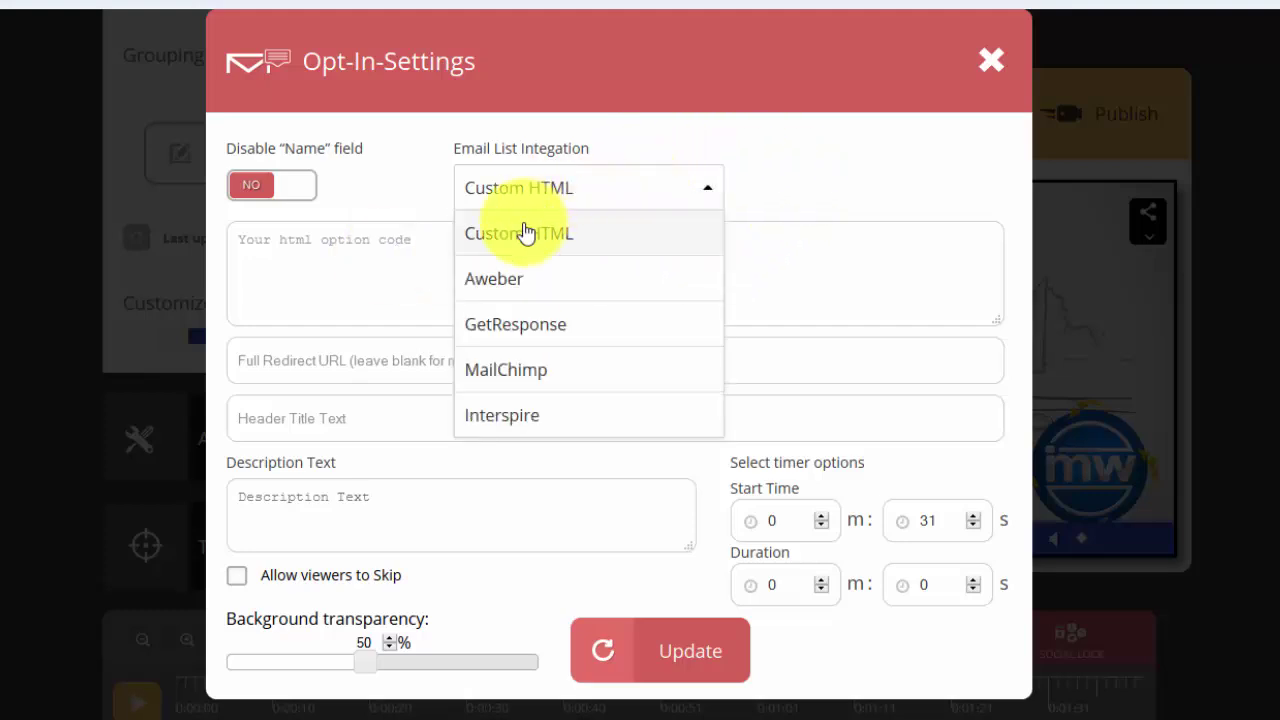
click(544, 268)
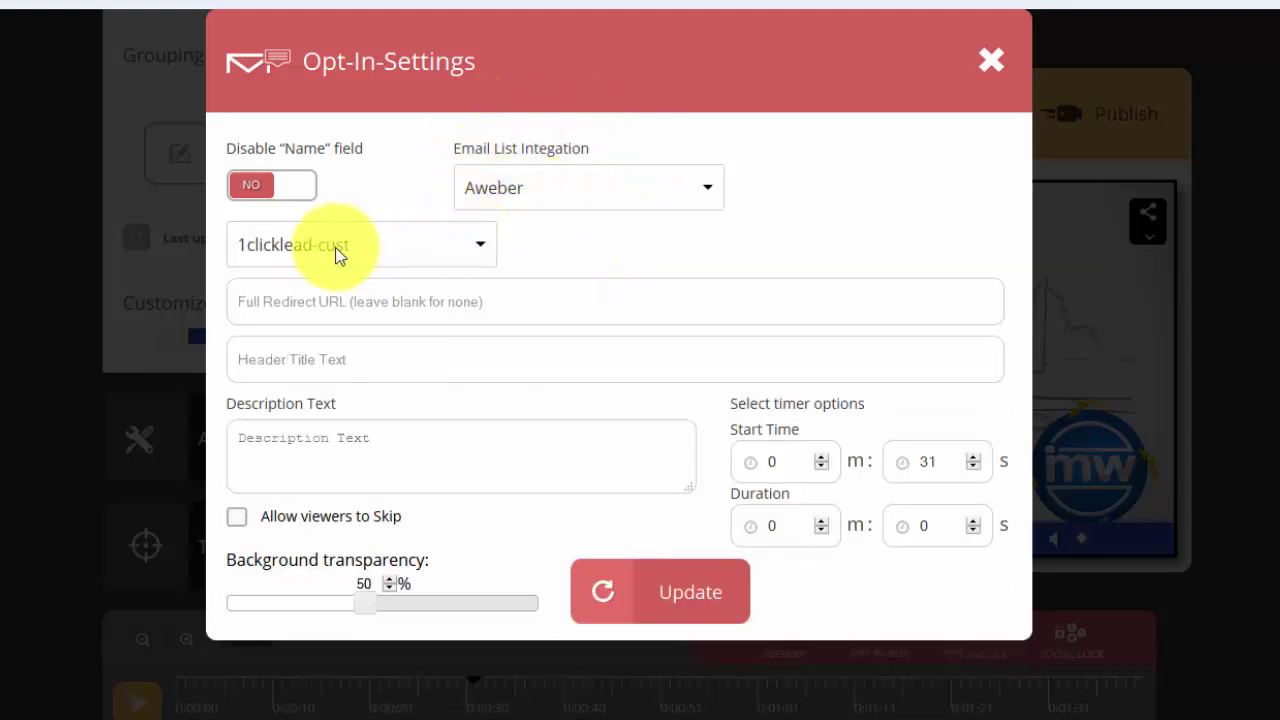
Step: Look through the Aweber mailing lists available for the opt-in box
click(430, 263)
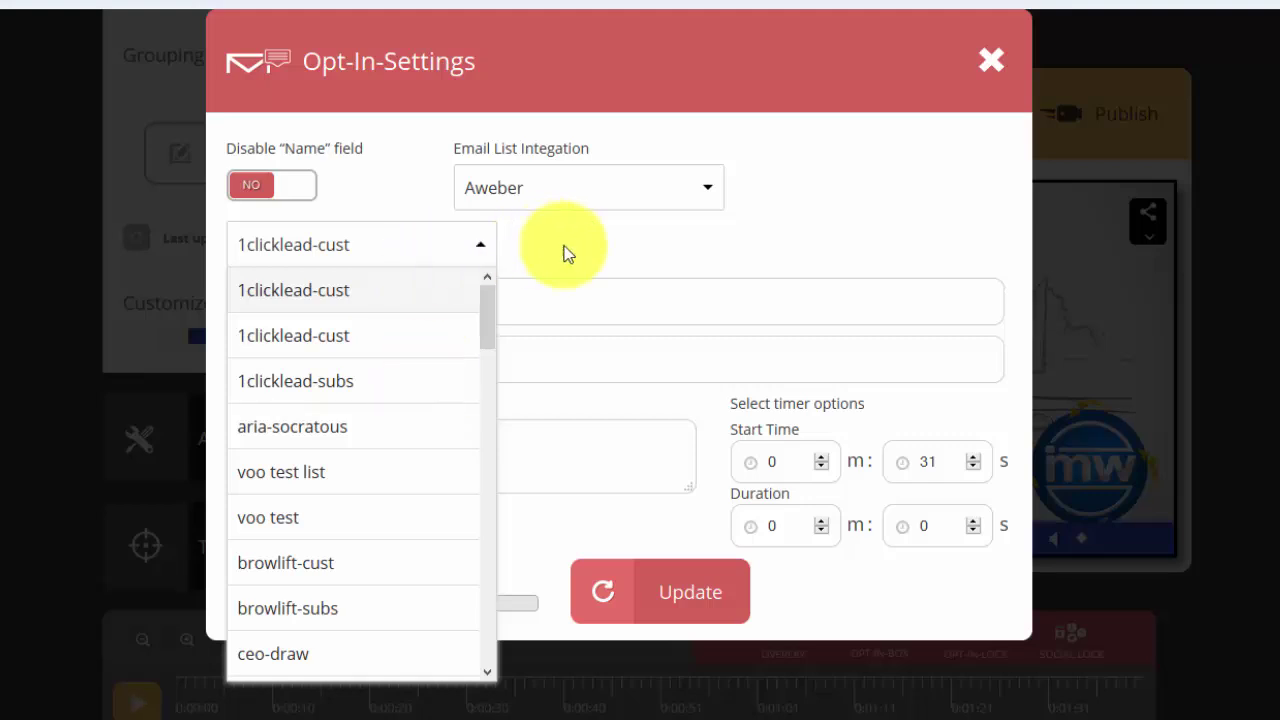
click(523, 271)
click(487, 260)
scroll(484, 400, down, 10)
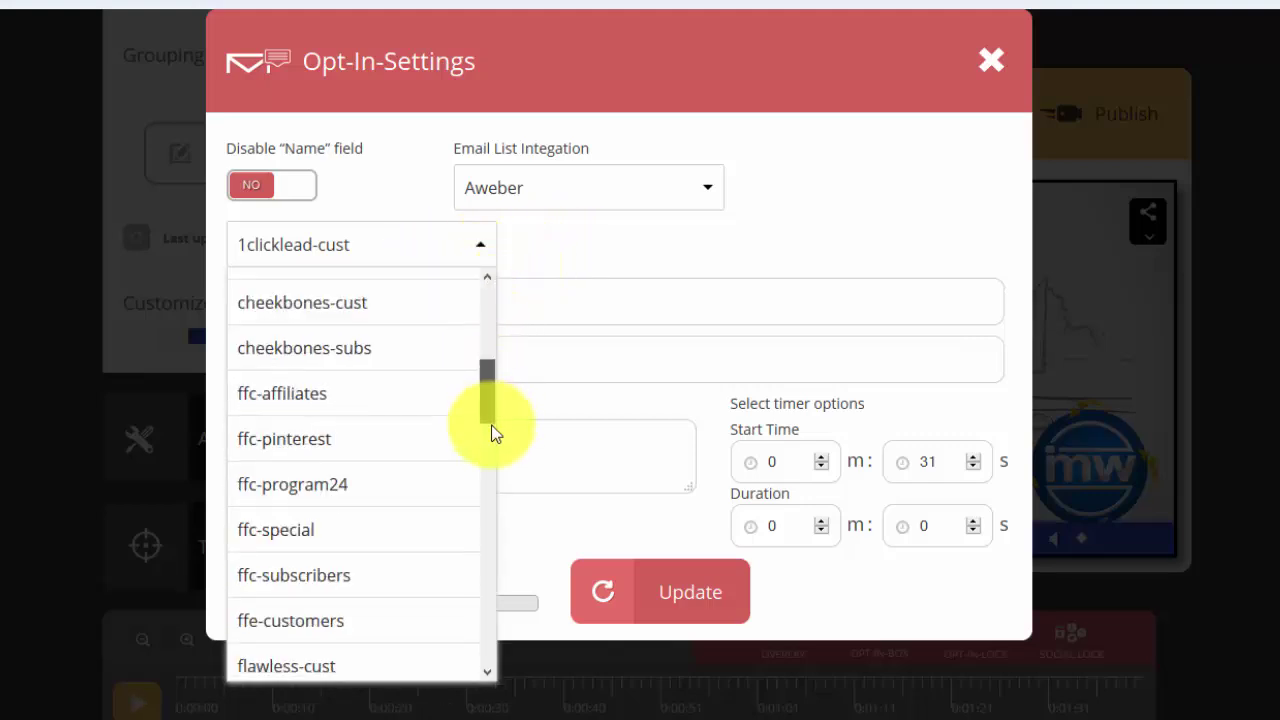
scroll(471, 446, up, 10)
click(568, 256)
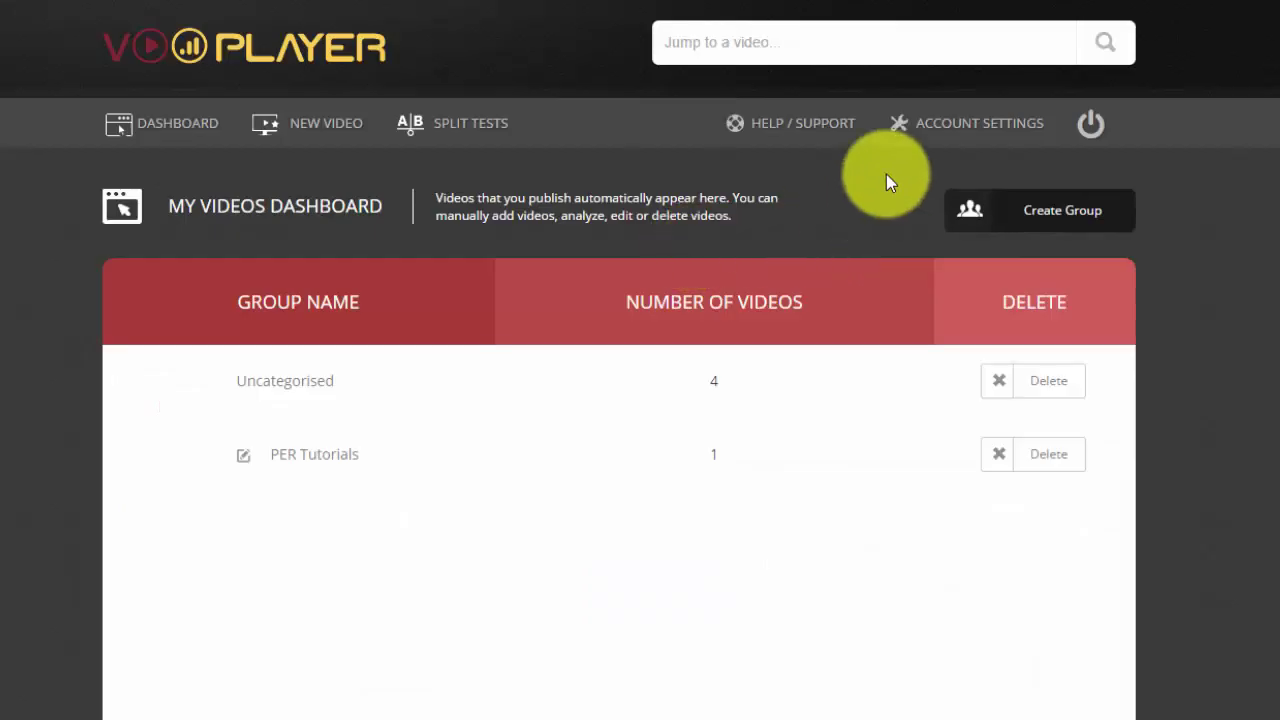
Step: Open the AWeber authorization window from the account's integration settings and close it without logging in
click(942, 135)
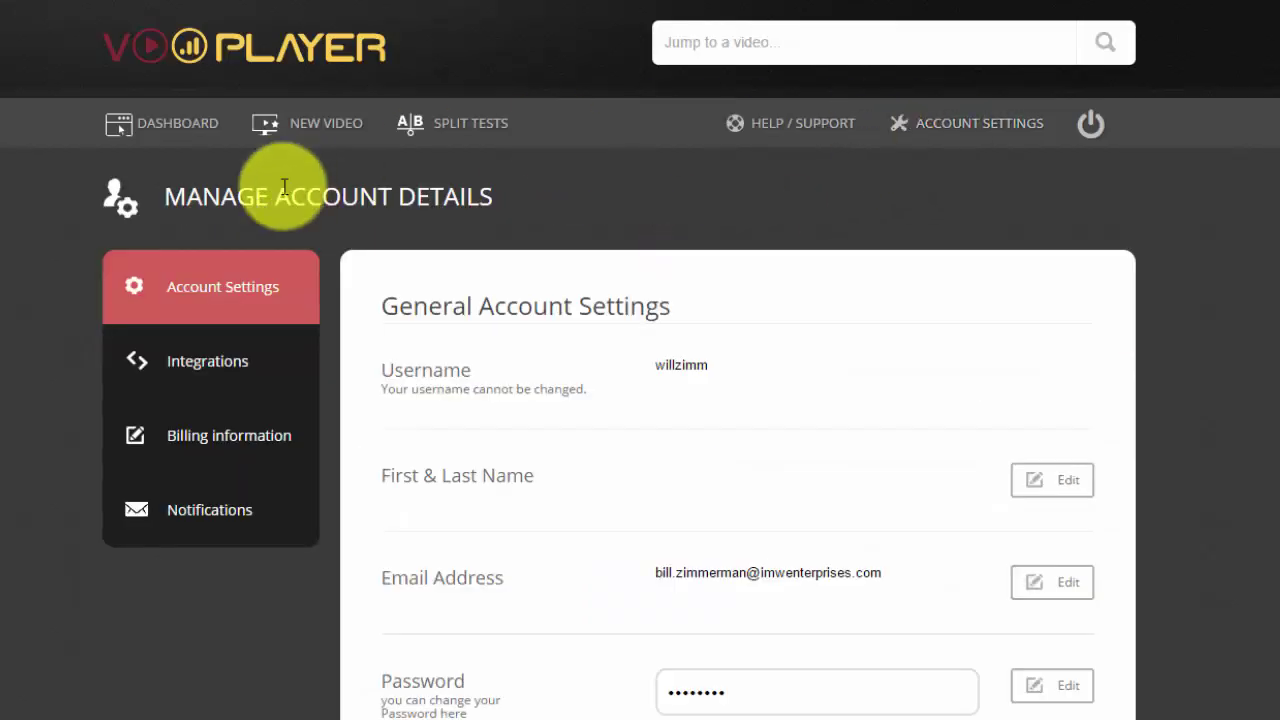
click(235, 387)
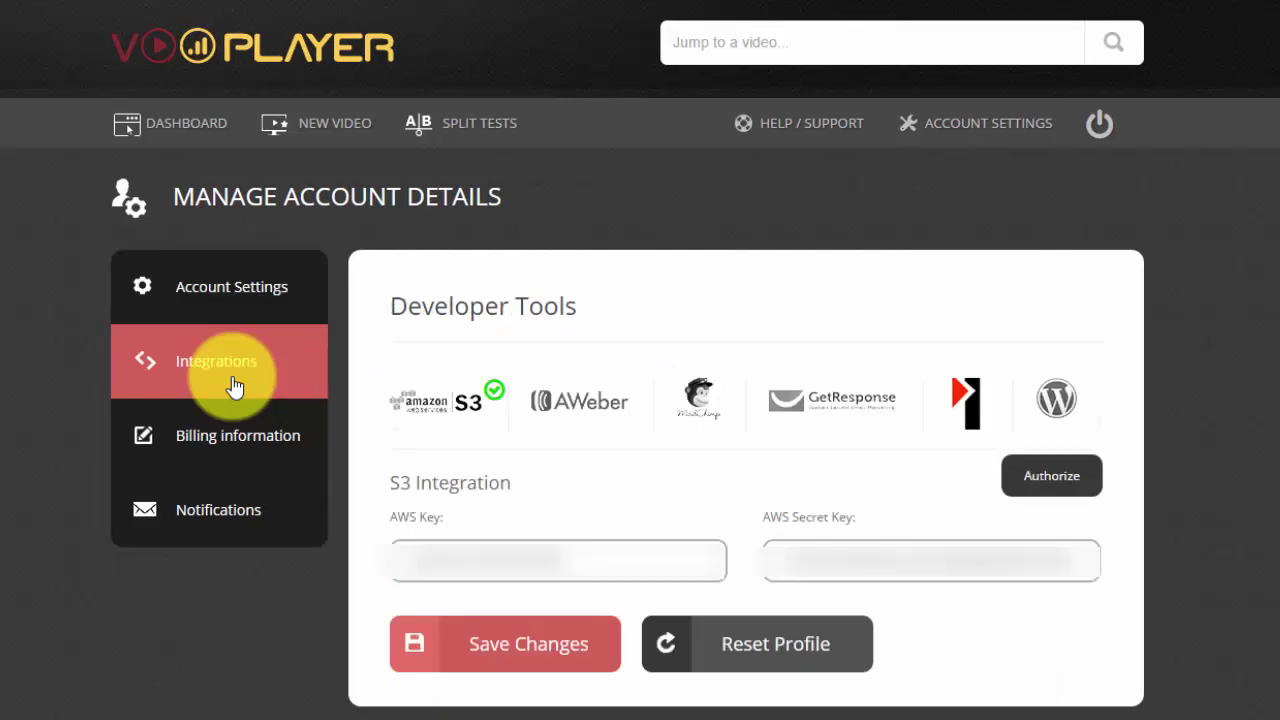
click(558, 402)
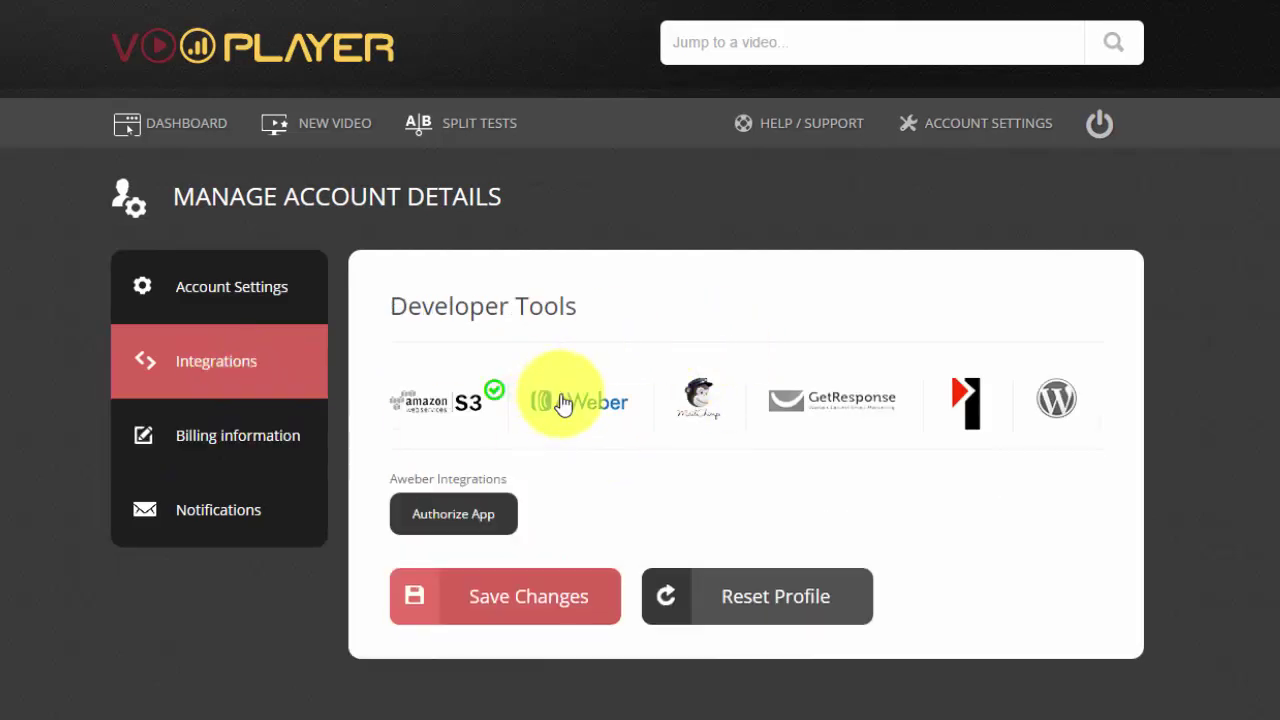
click(498, 519)
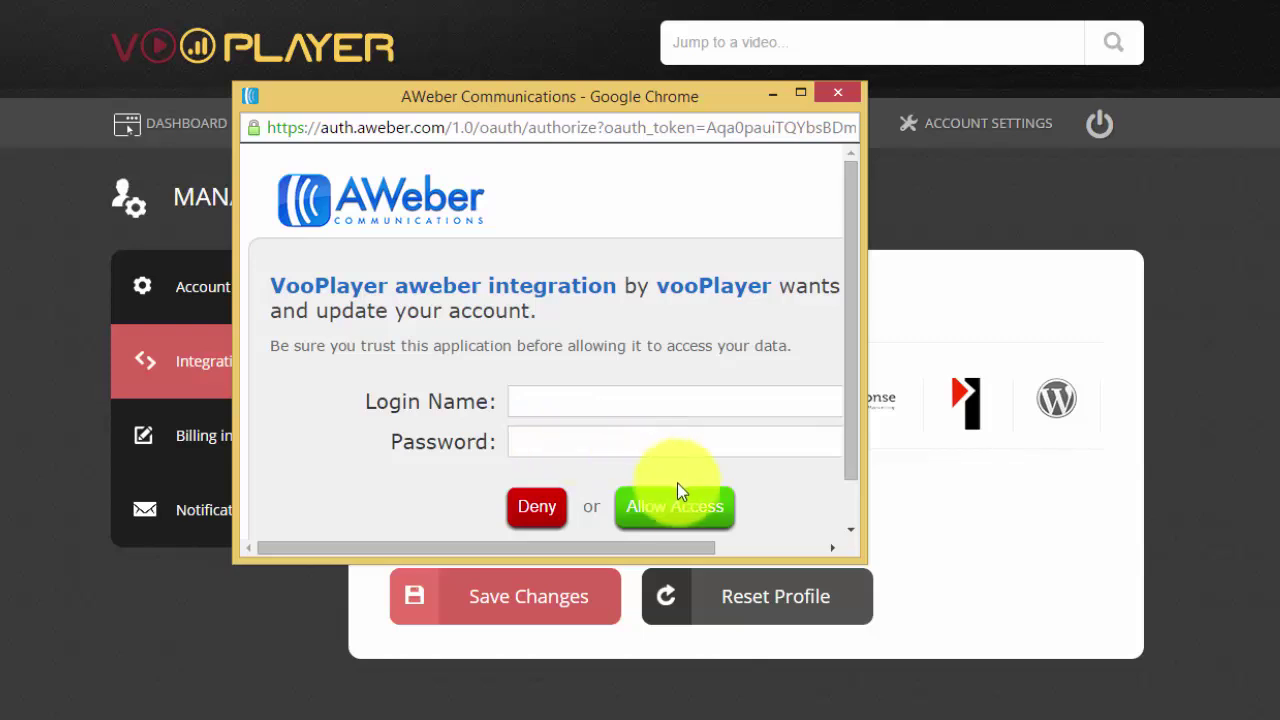
click(836, 95)
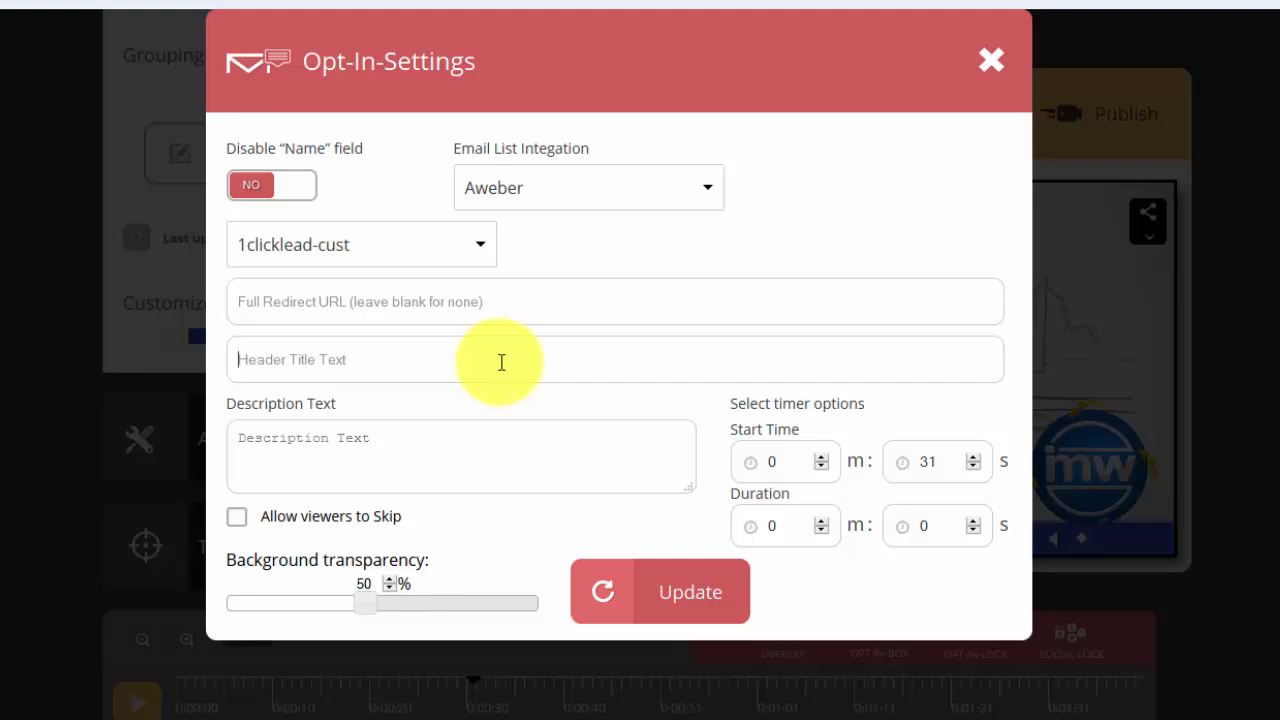
Step: Enter "Enter Your Email Now!" as the opt-in box's header title and "Here is description text" as its description
text(Enter Your Email Now!)
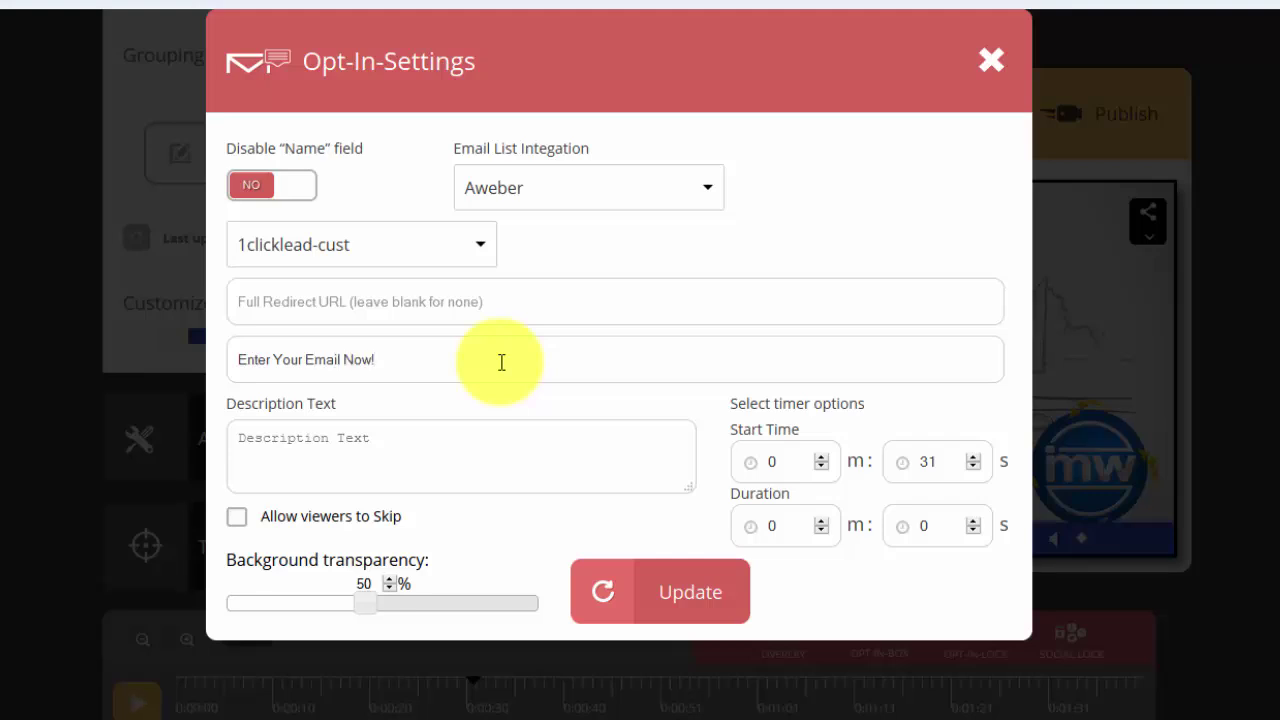
click(470, 440)
text(Here i)
text(c)
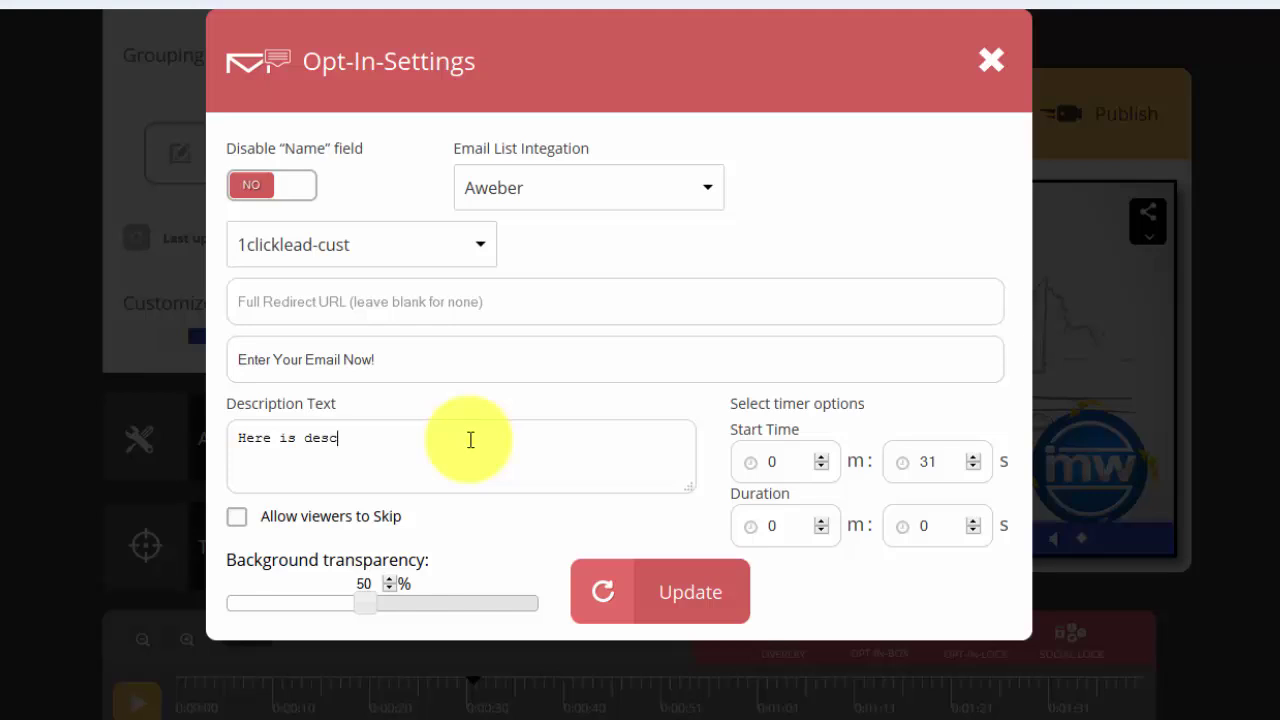
text(ription text)
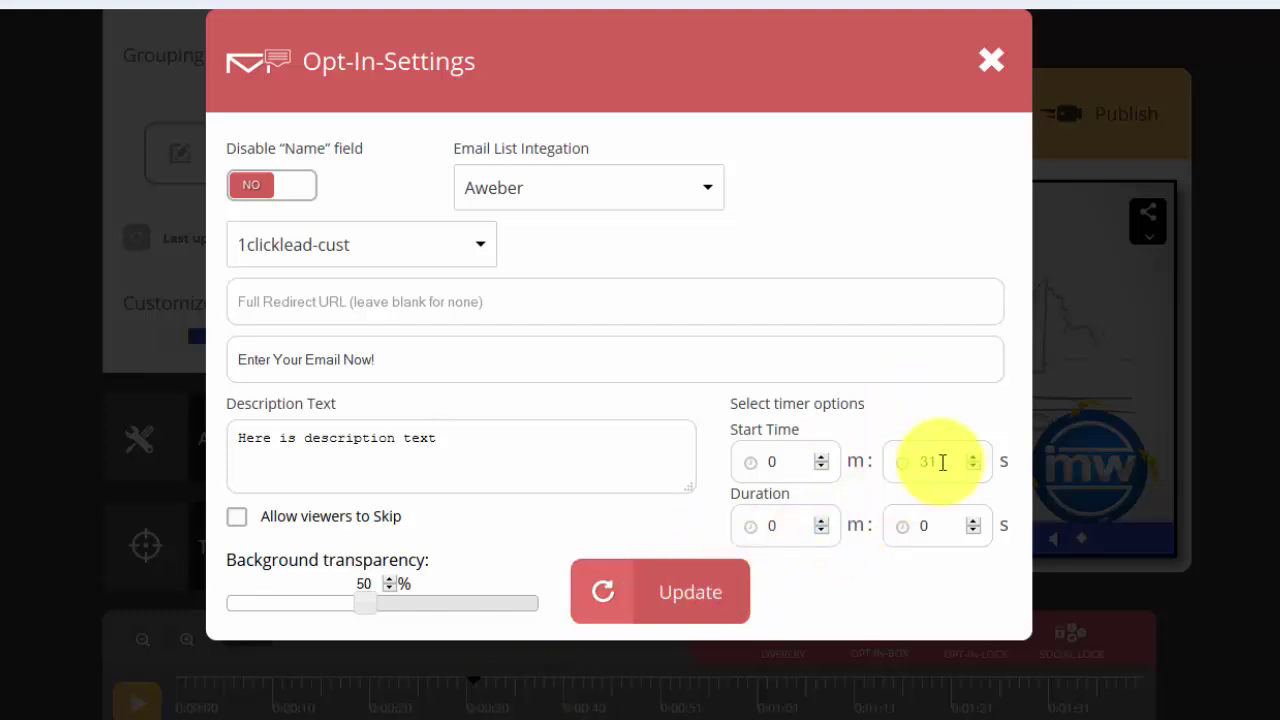
Step: Set the opt-in box's duration to 10 seconds and save its settings
click(975, 520)
click(974, 520)
click(974, 520)
click(974, 520)
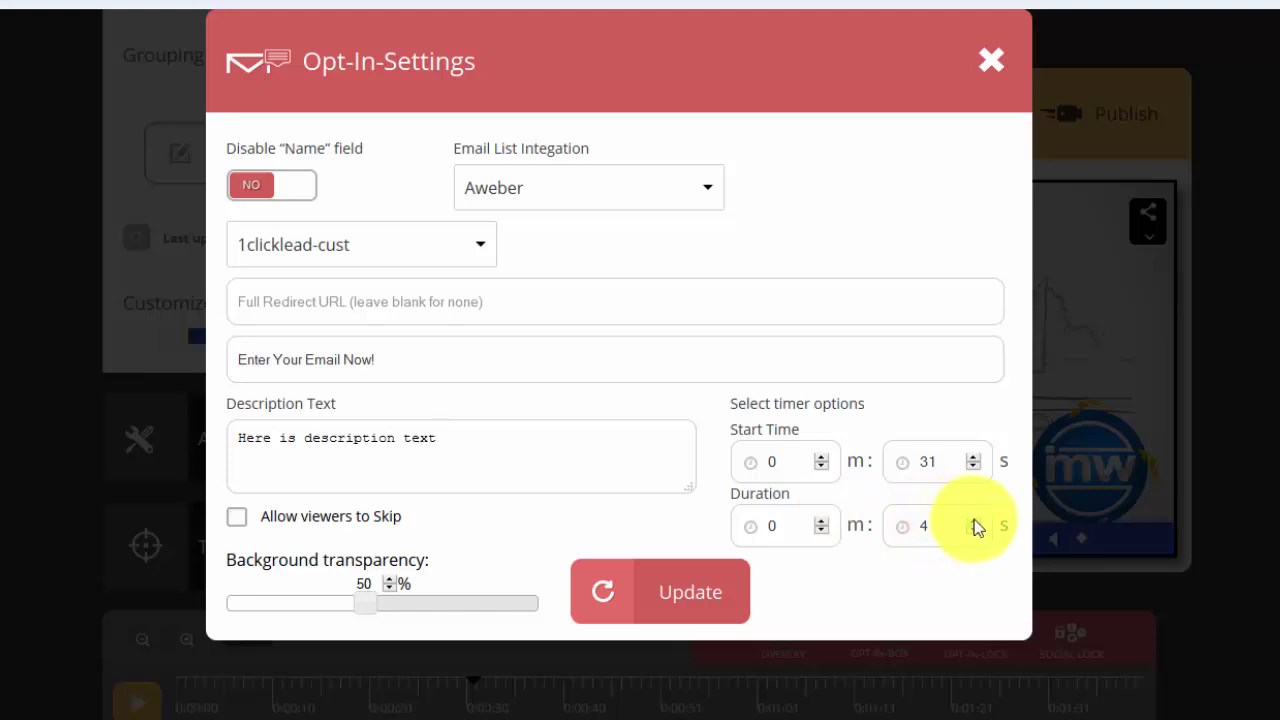
click(974, 520)
click(974, 519)
click(974, 519)
click(974, 519)
click(974, 519)
click(974, 519)
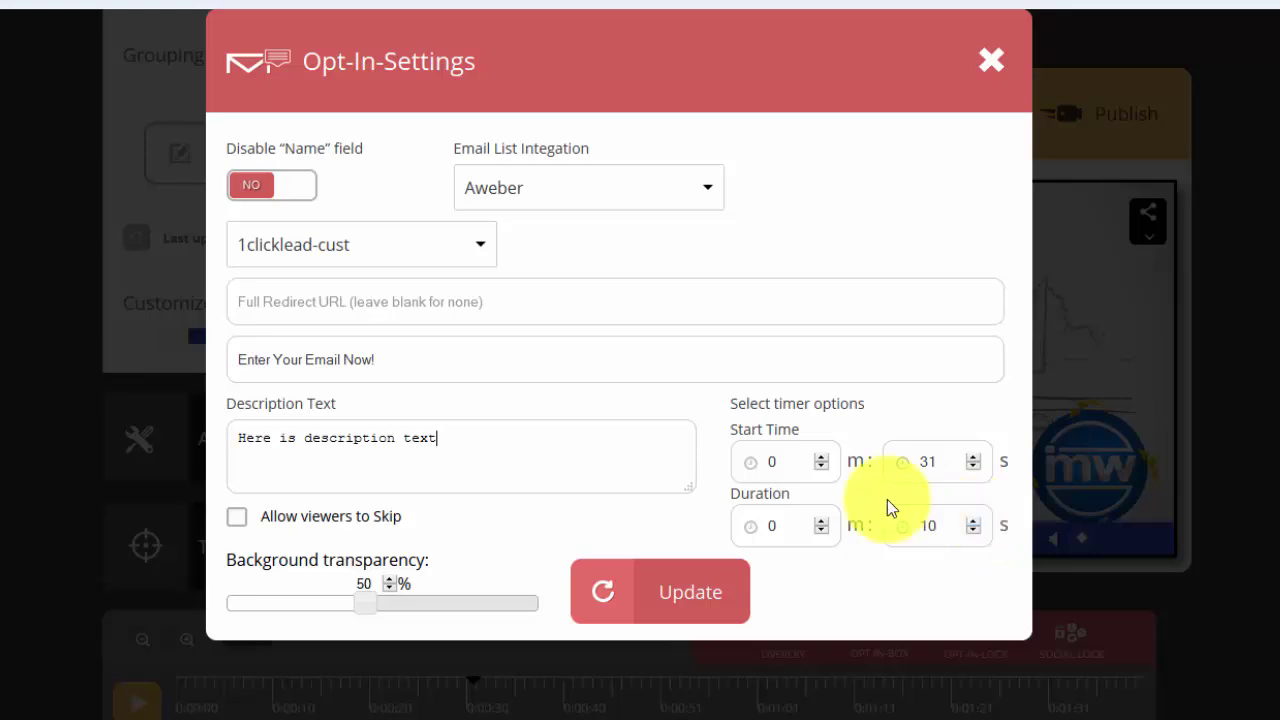
click(703, 591)
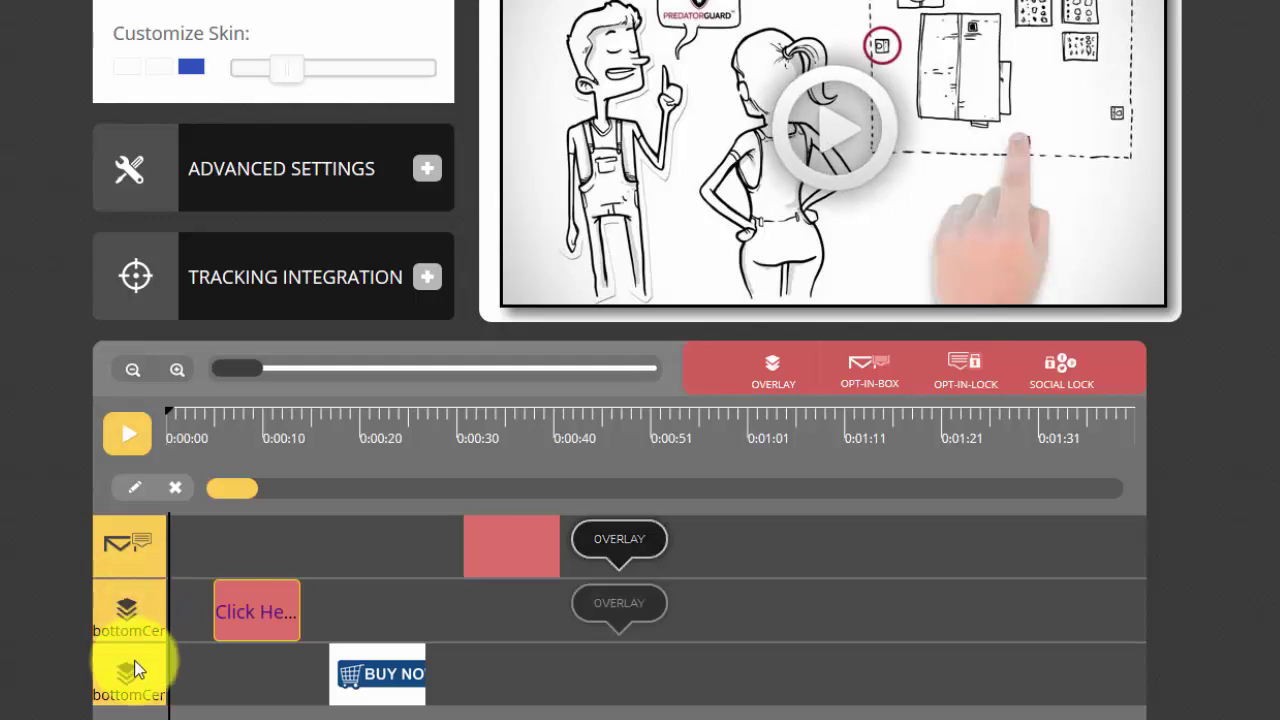
Step: Preview the opt-in box by playing from just before it appears, and pause the video at the 46-second mark
click(445, 418)
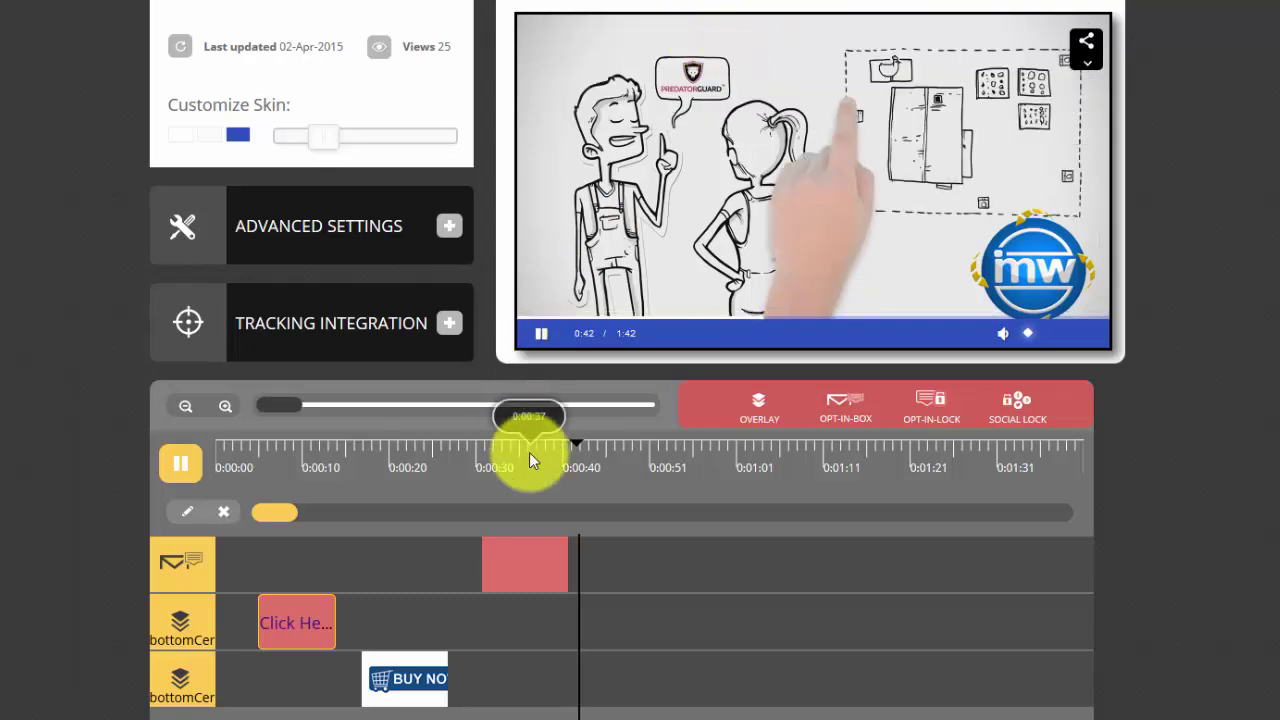
click(530, 459)
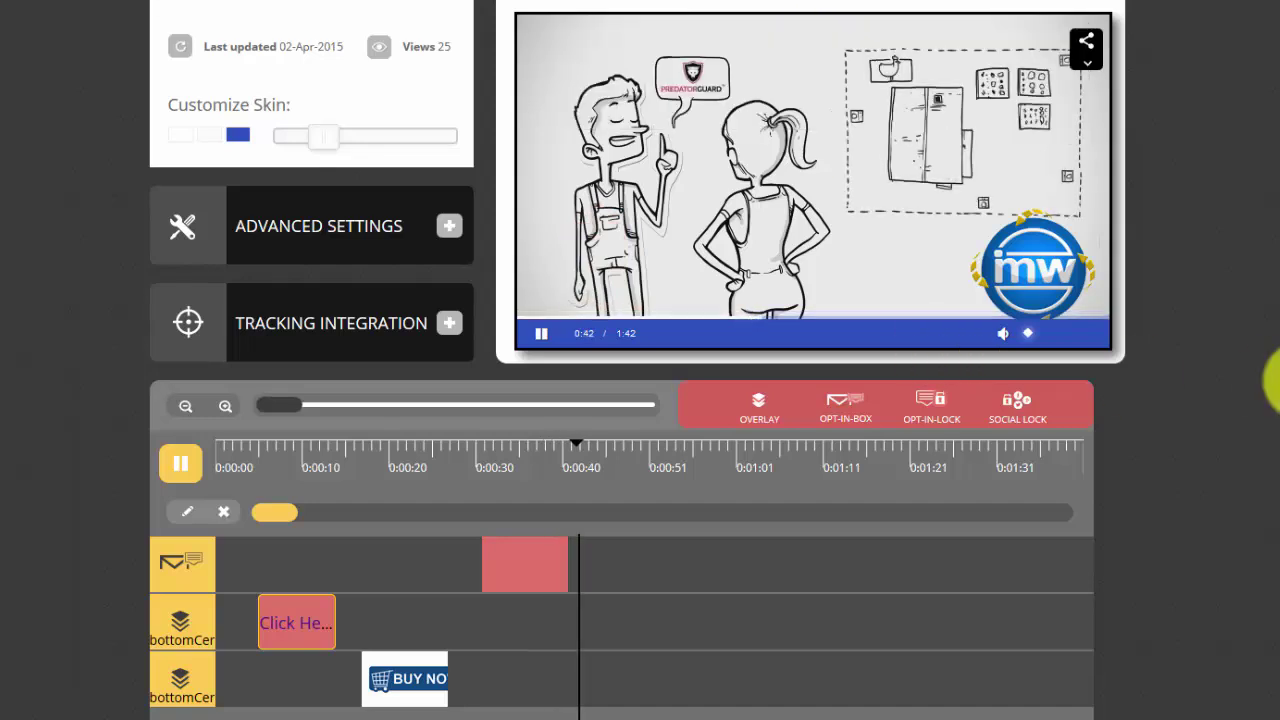
click(543, 338)
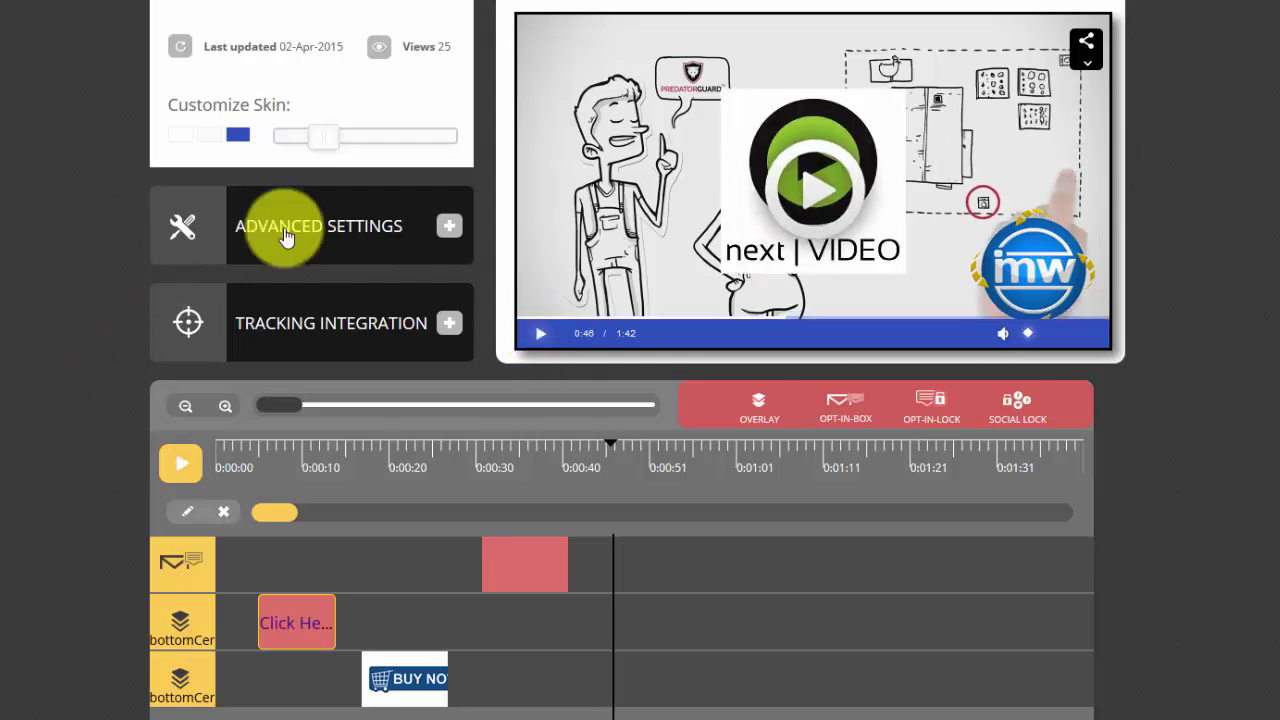
Step: Add an opt-in lock set to appear at a specific time, 46 seconds into the video, and save it
click(925, 413)
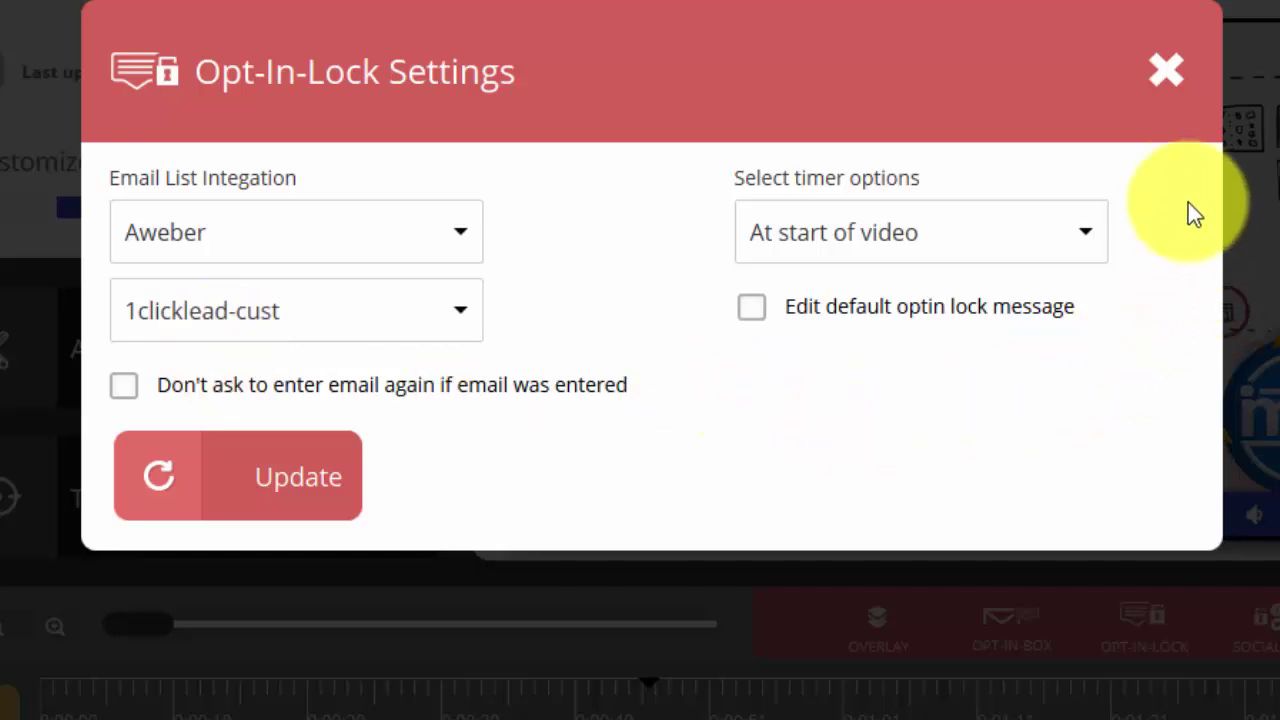
click(977, 241)
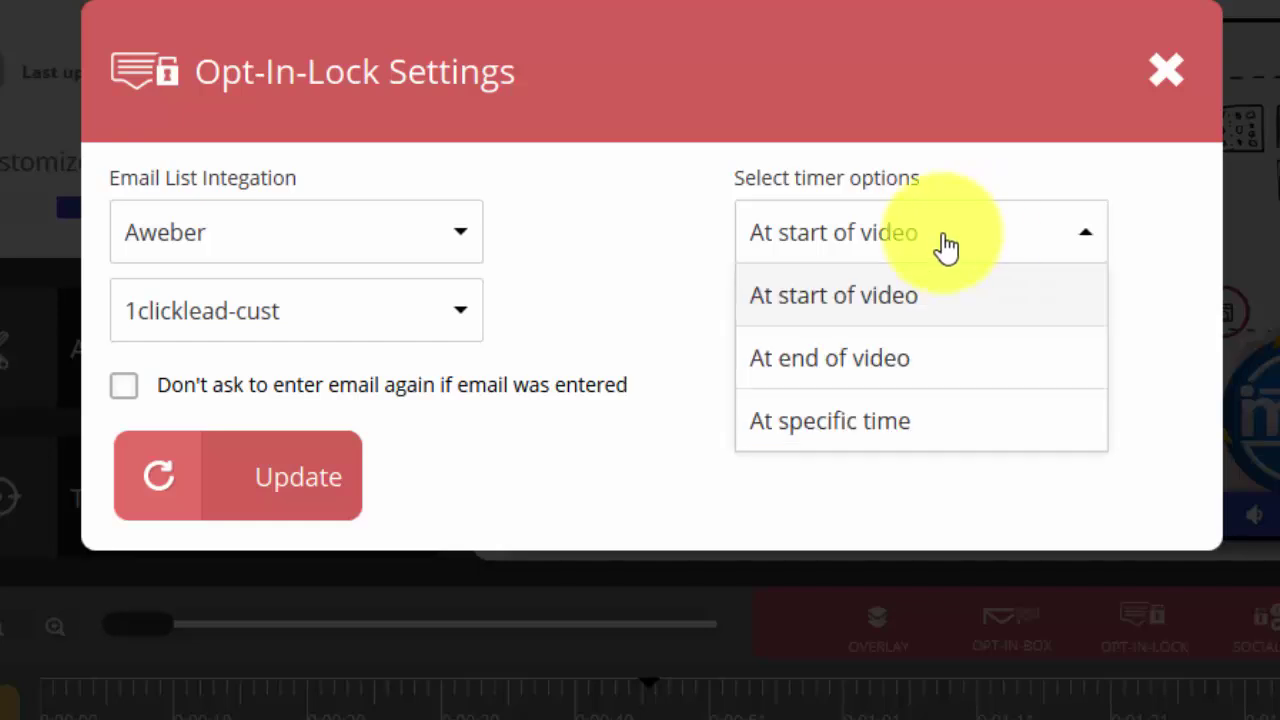
click(854, 436)
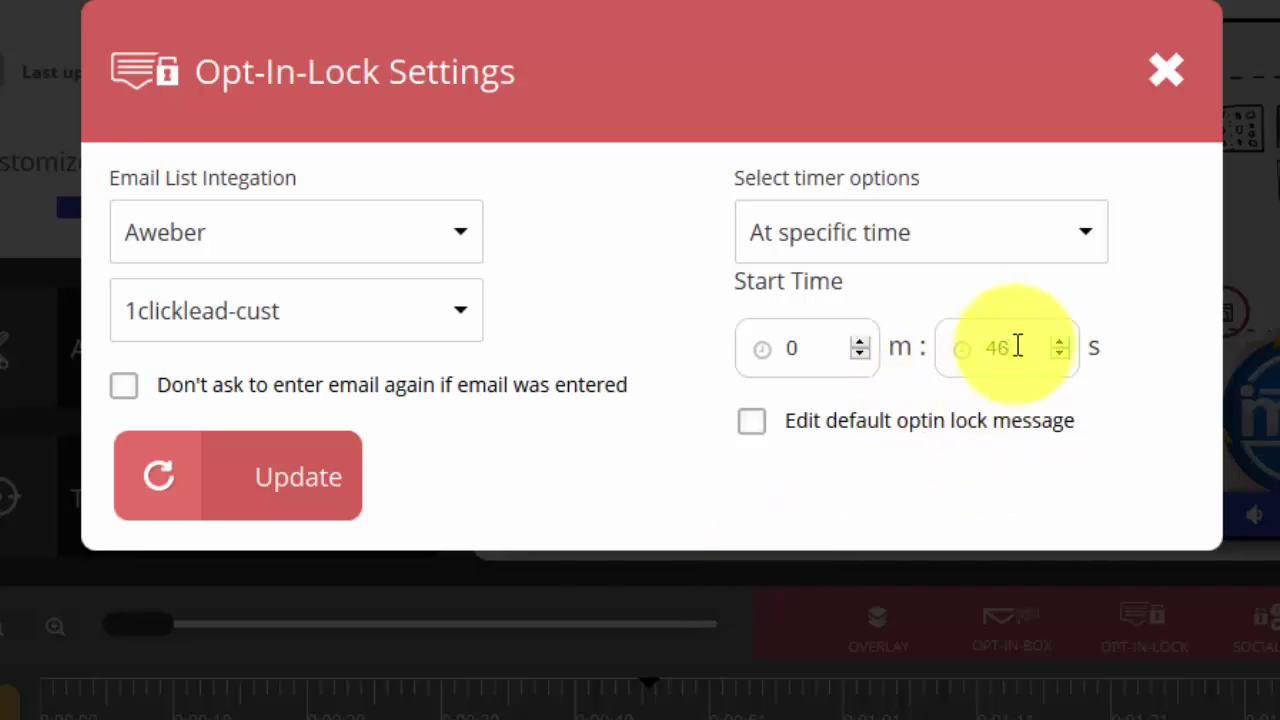
click(301, 470)
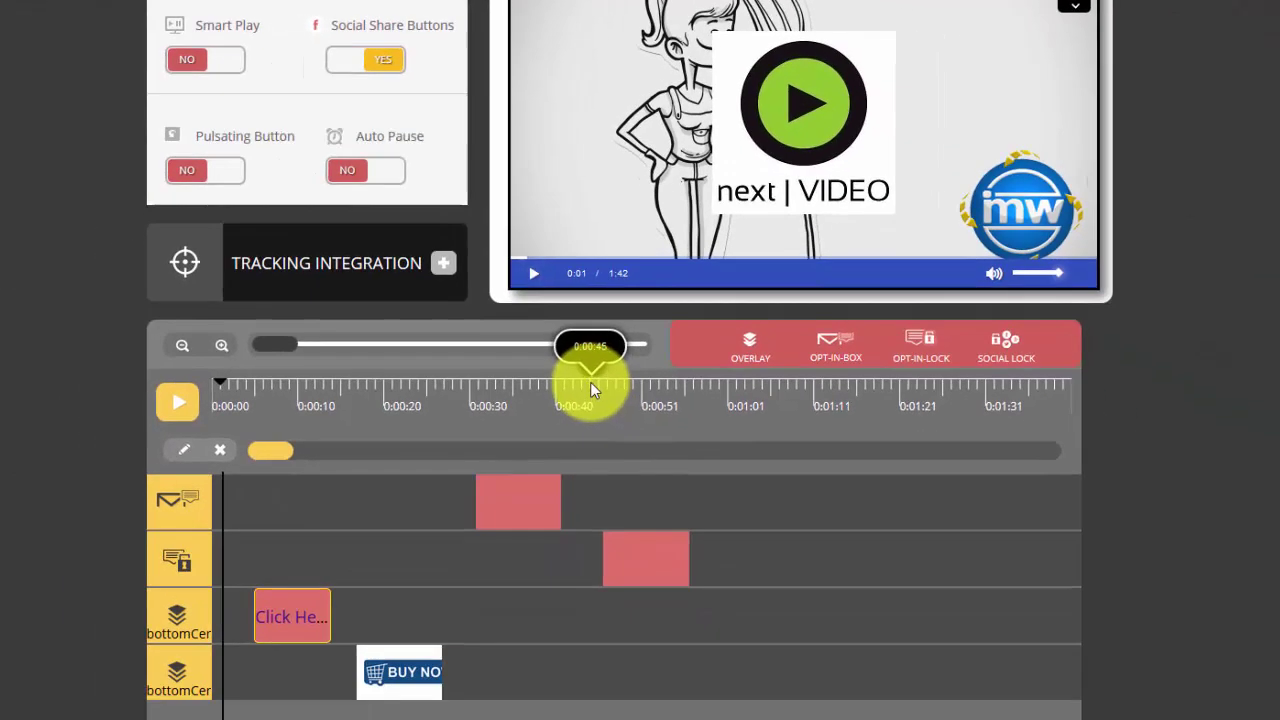
Step: Play the video from the 45-second mark to preview the opt-in lock
click(591, 384)
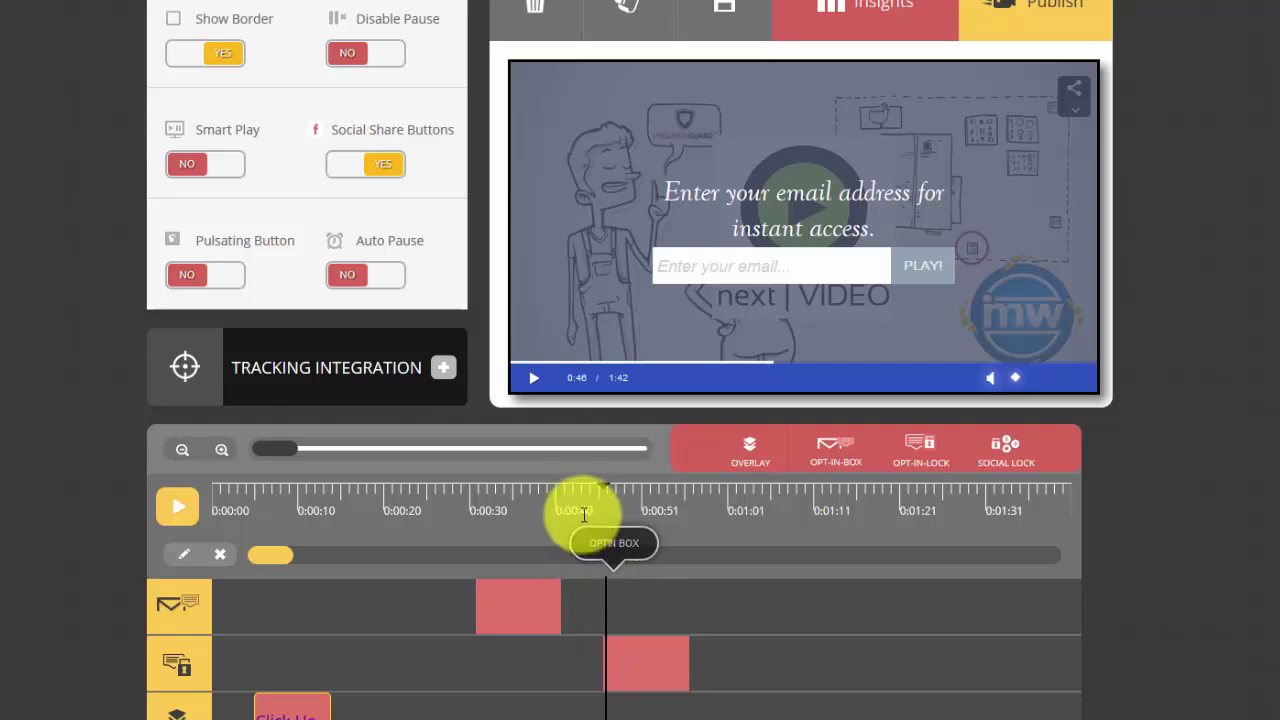
Step: Check the opt-in lock's settings without changing them, and delete the opt-in lock from the timeline
click(740, 260)
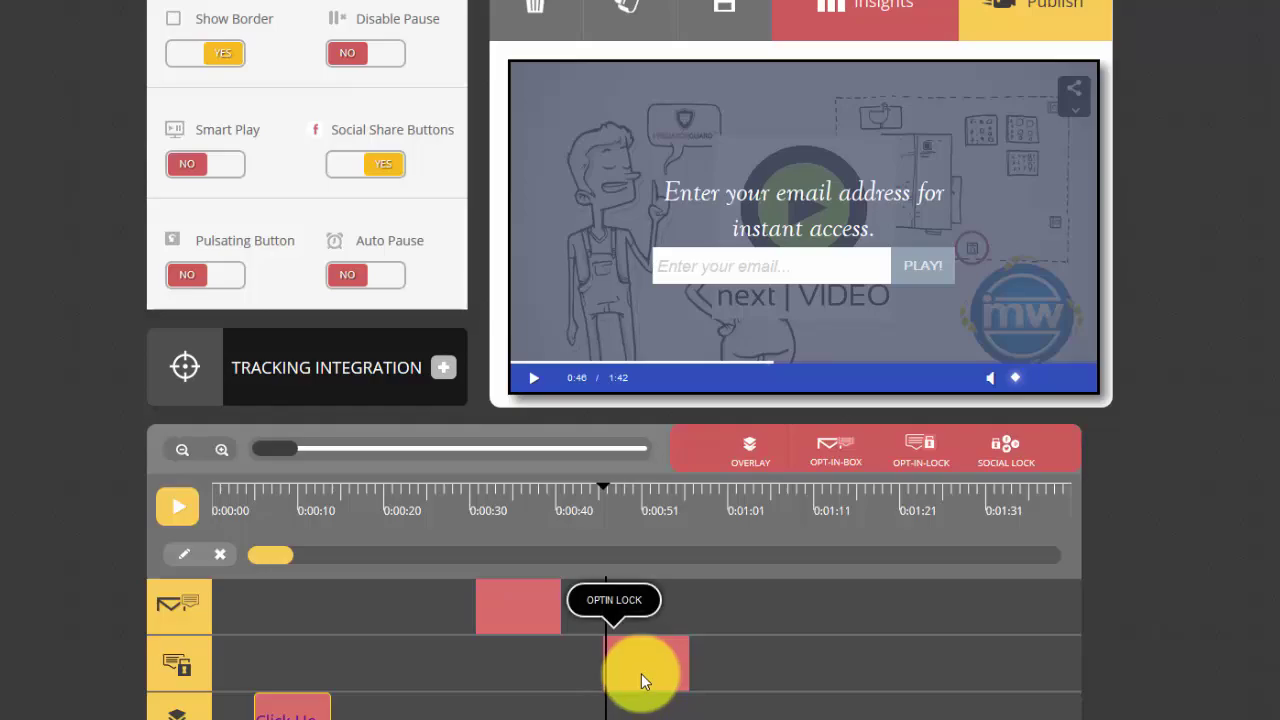
click(652, 592)
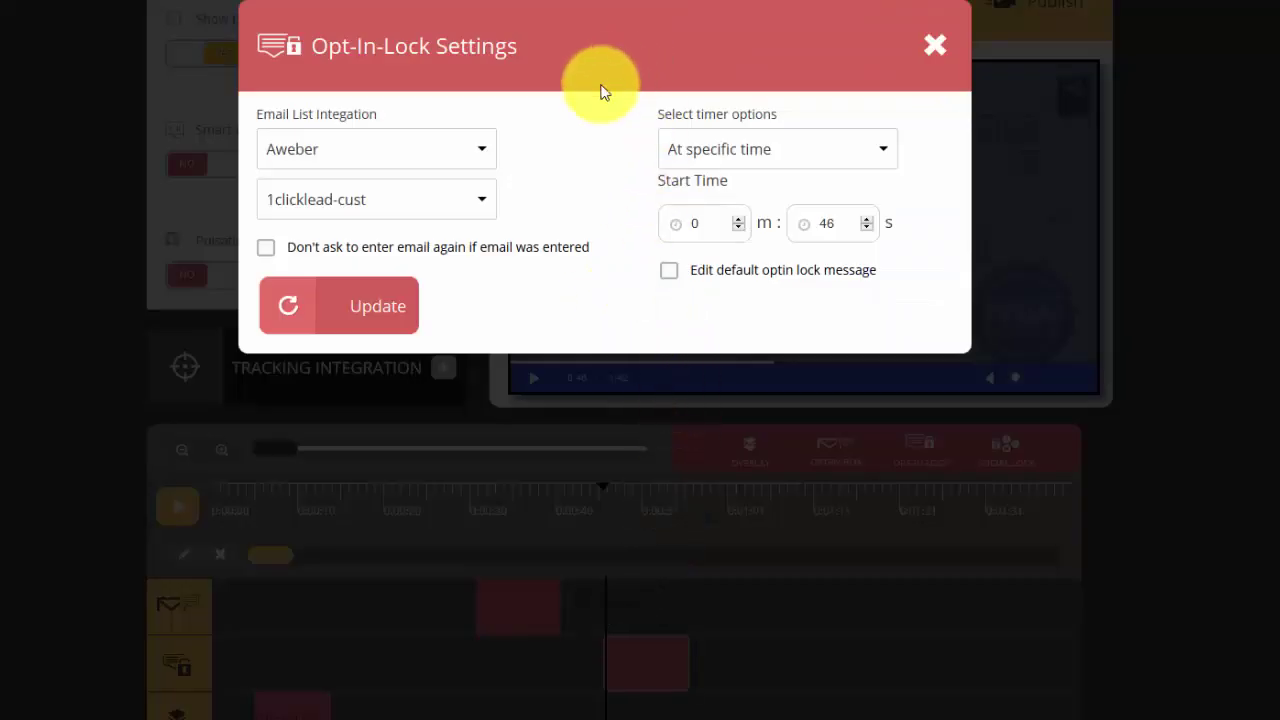
click(936, 50)
scroll(880, 100, down, 2)
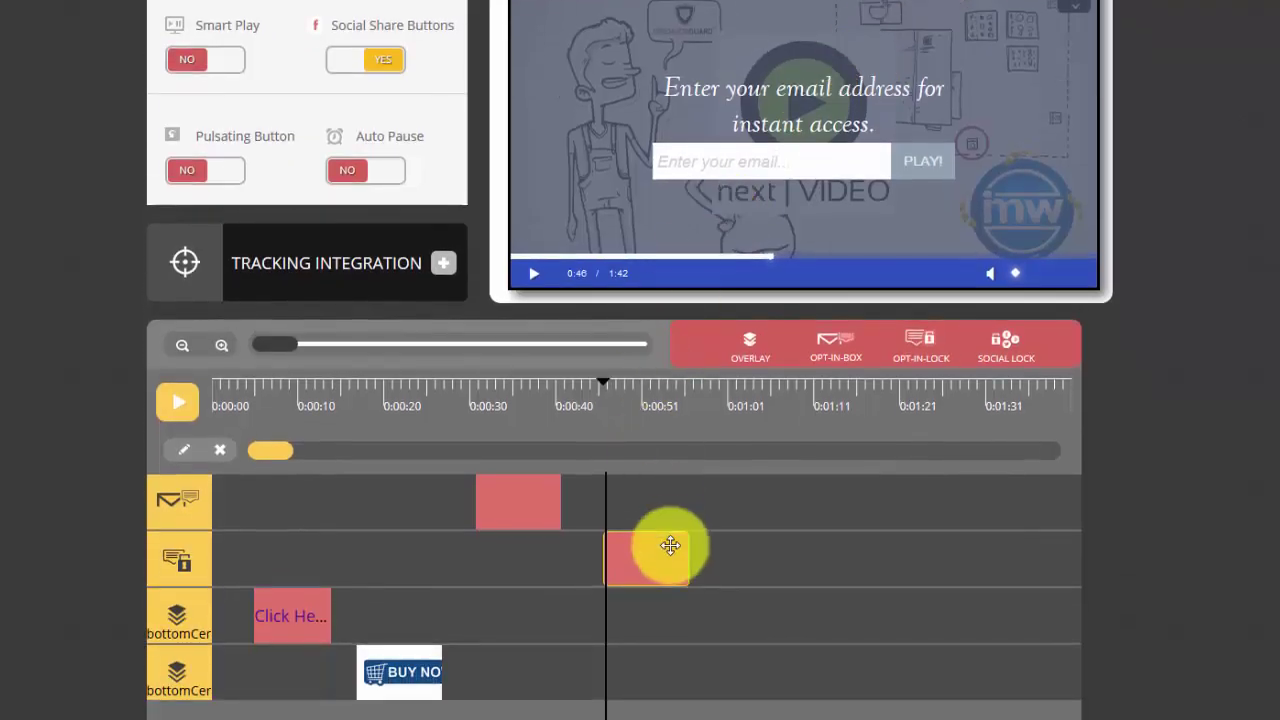
click(220, 450)
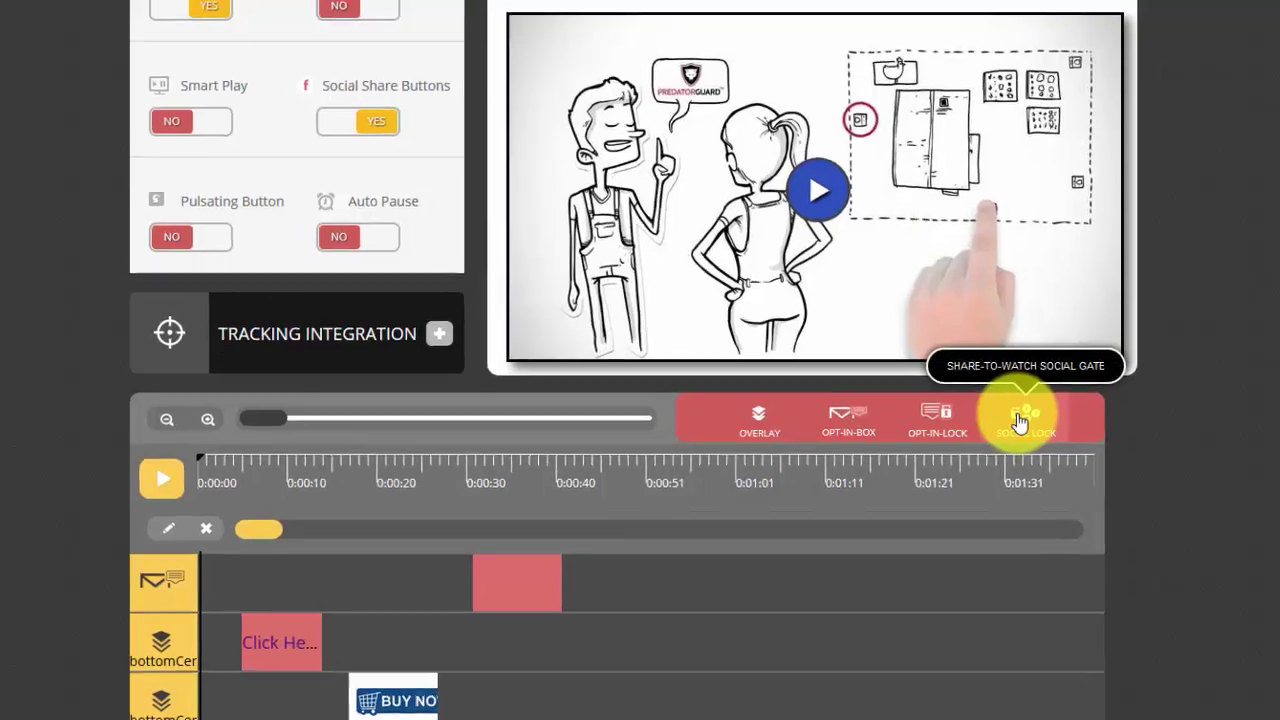
Step: Add a social lock at 46 seconds that requires sharing yourdomain.com/new-video on Facebook, and save it
click(1000, 403)
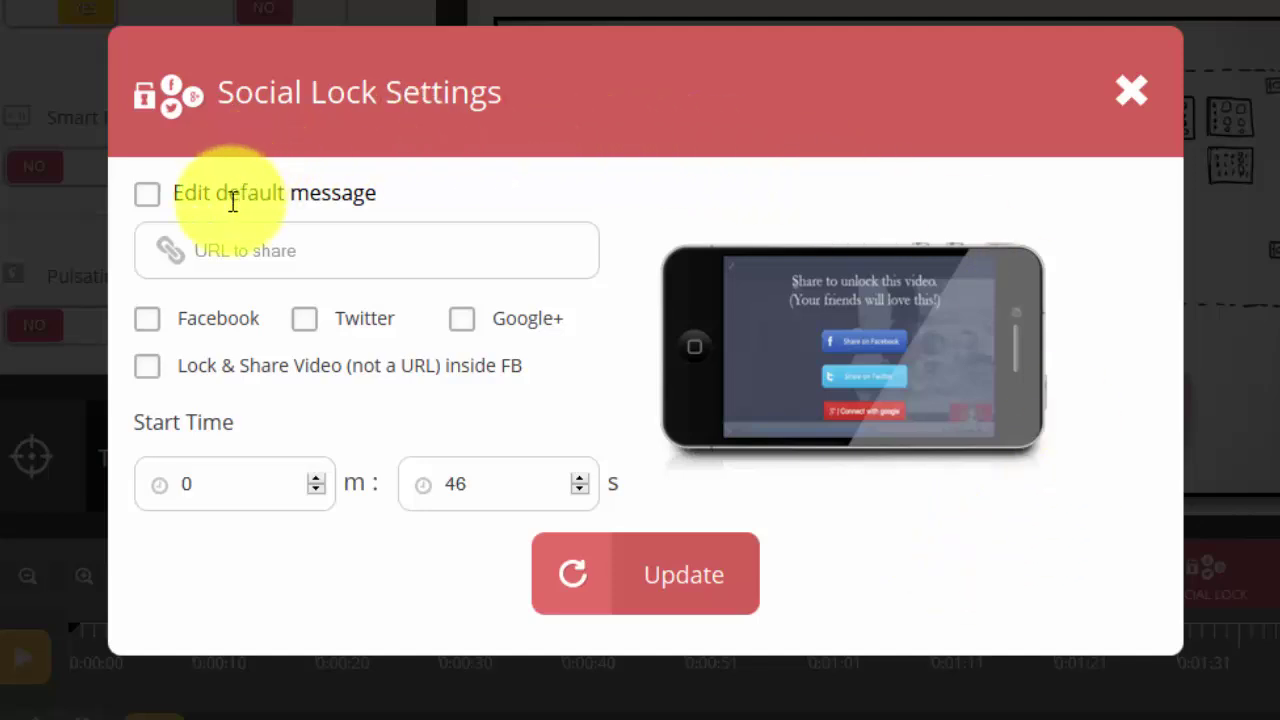
click(220, 240)
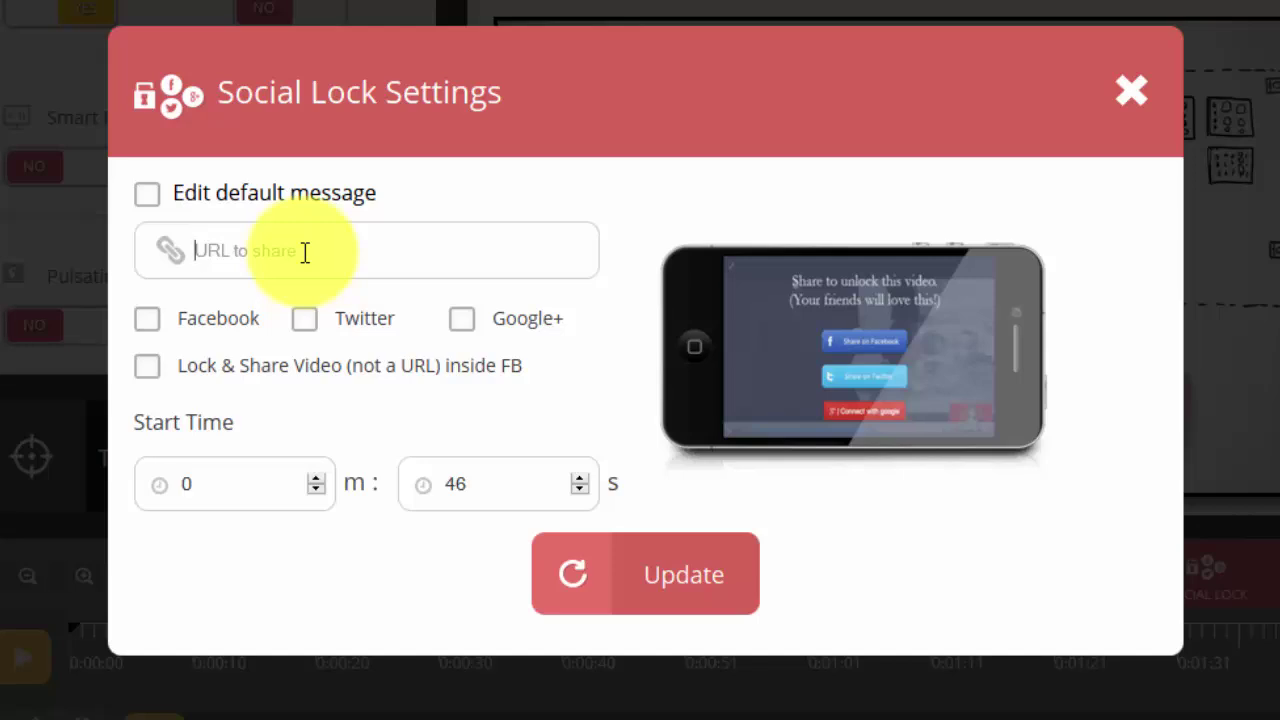
text(yourdomain.com/new)
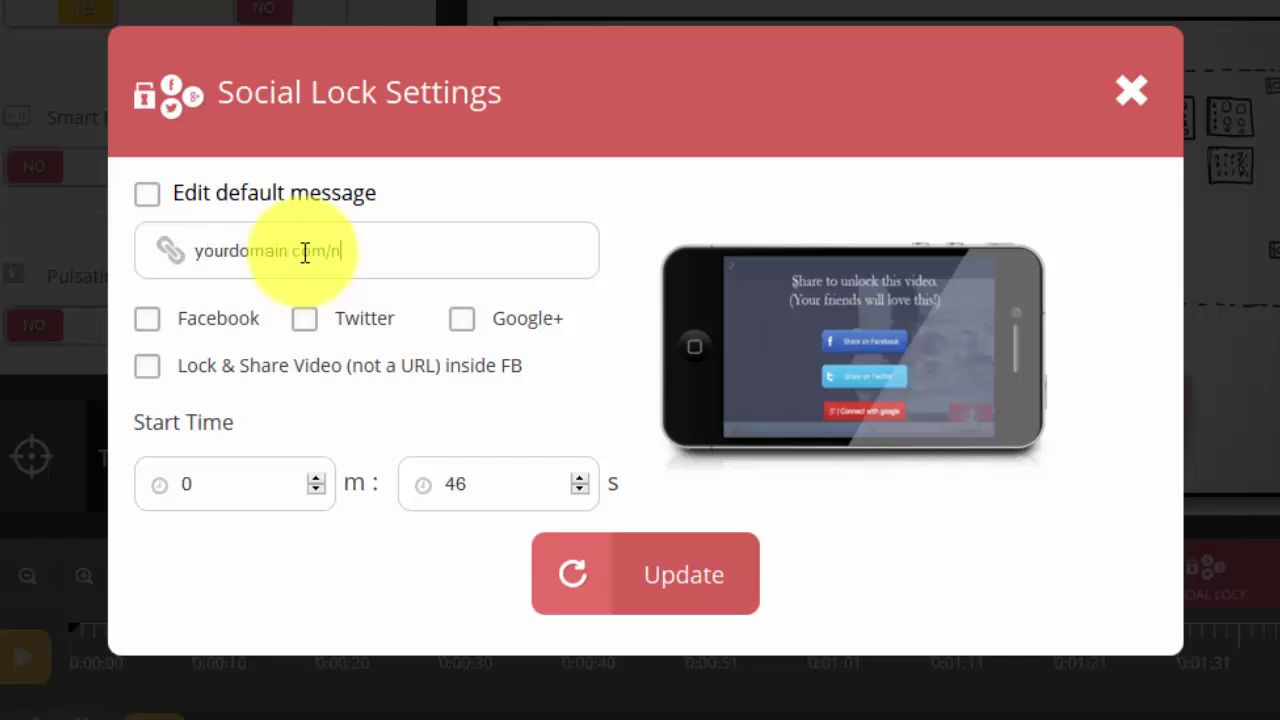
text(eo)
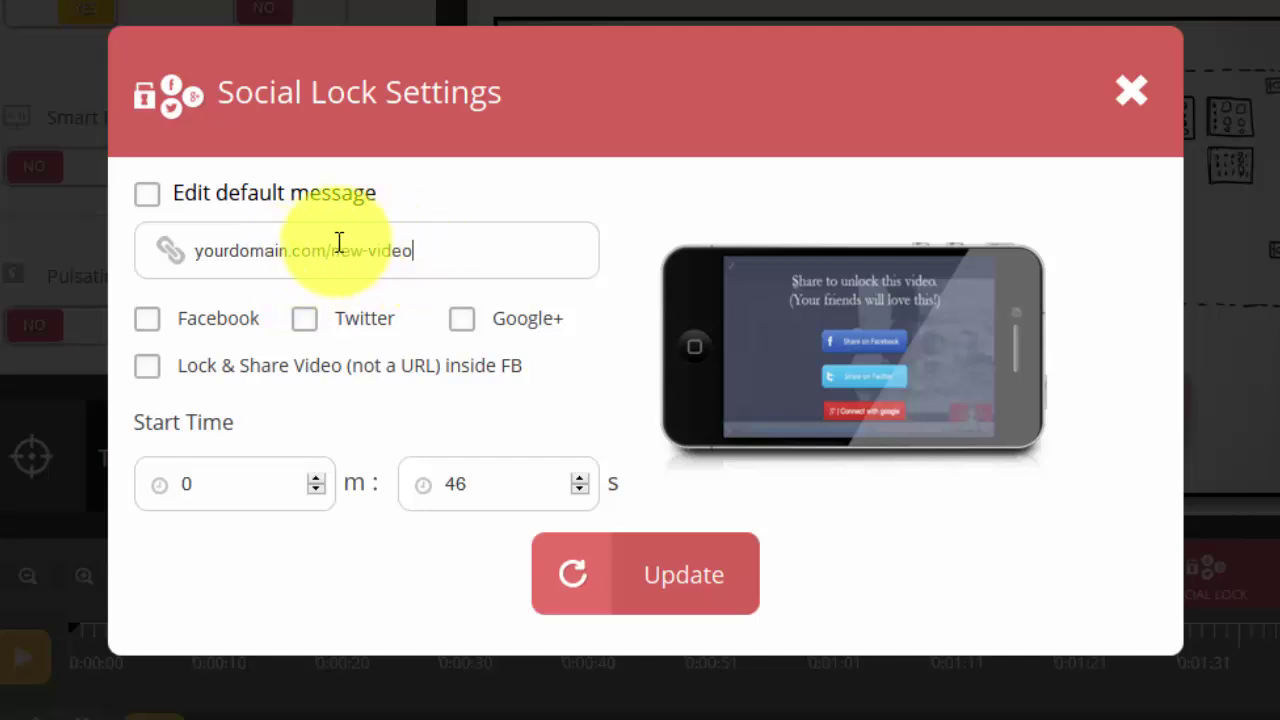
click(147, 320)
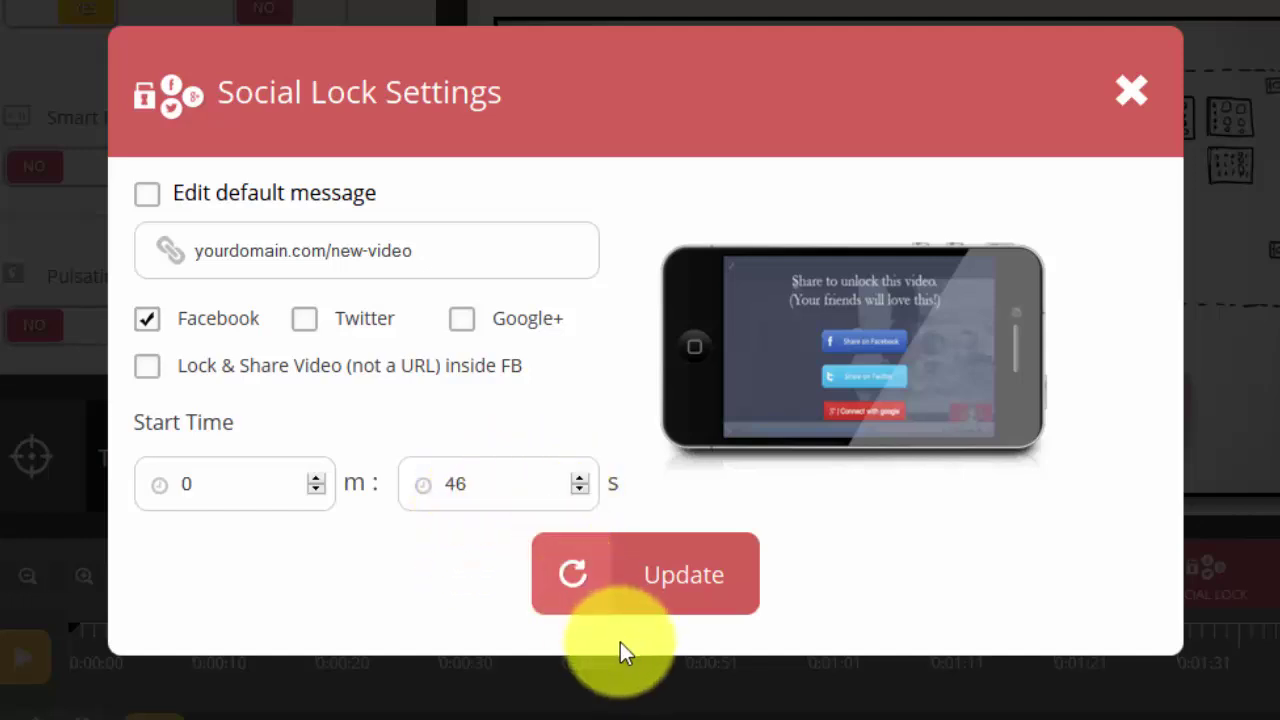
click(683, 575)
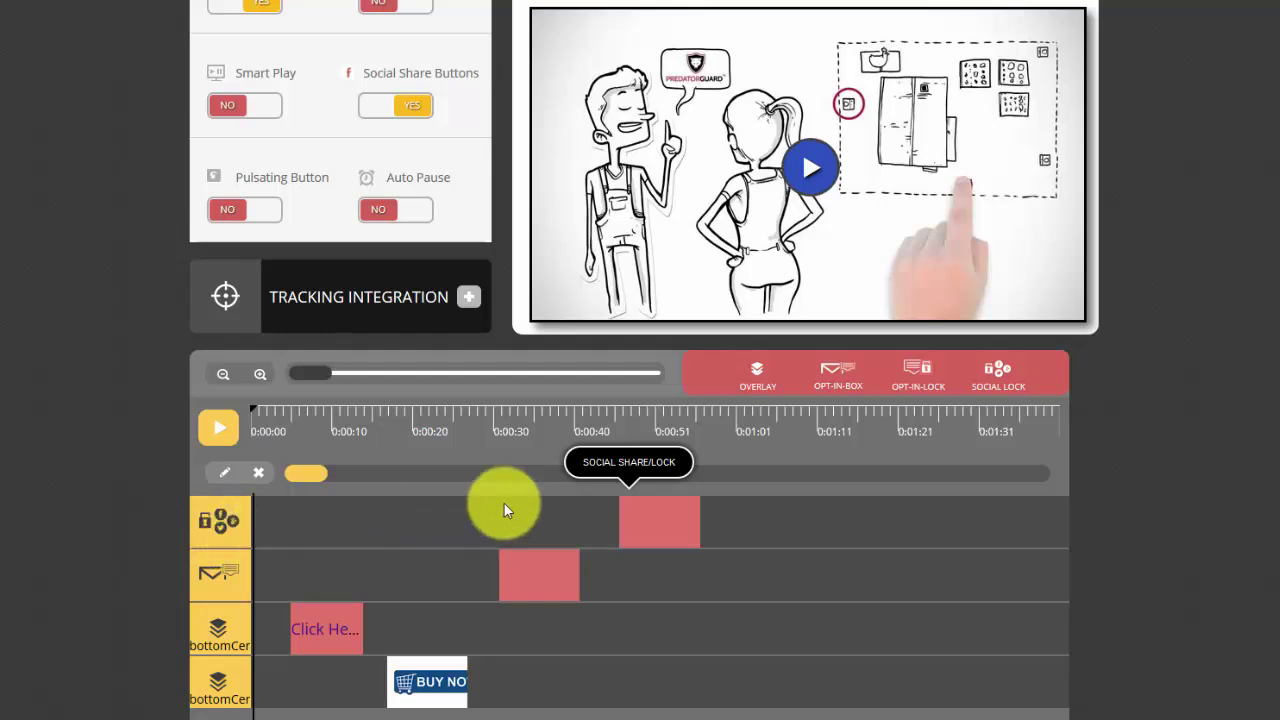
Step: Preview the social lock from just before it appears, try its Facebook share button, and close the share window without posting
click(594, 418)
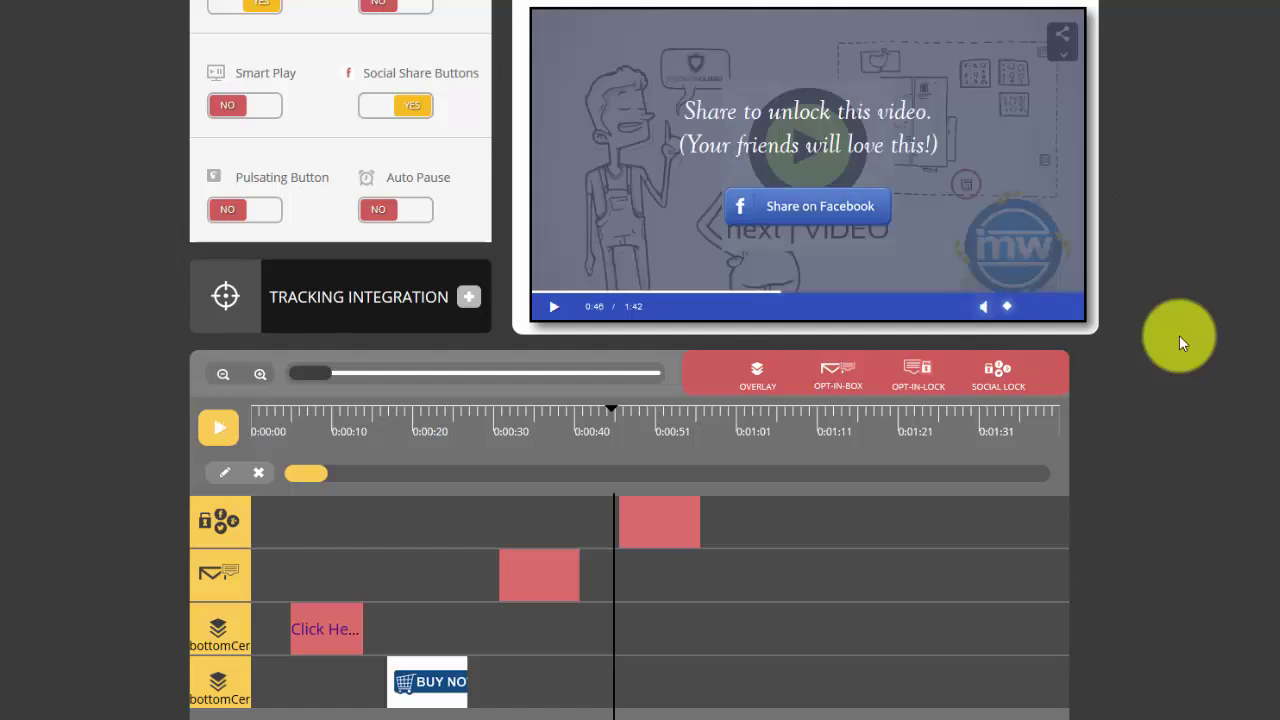
click(832, 207)
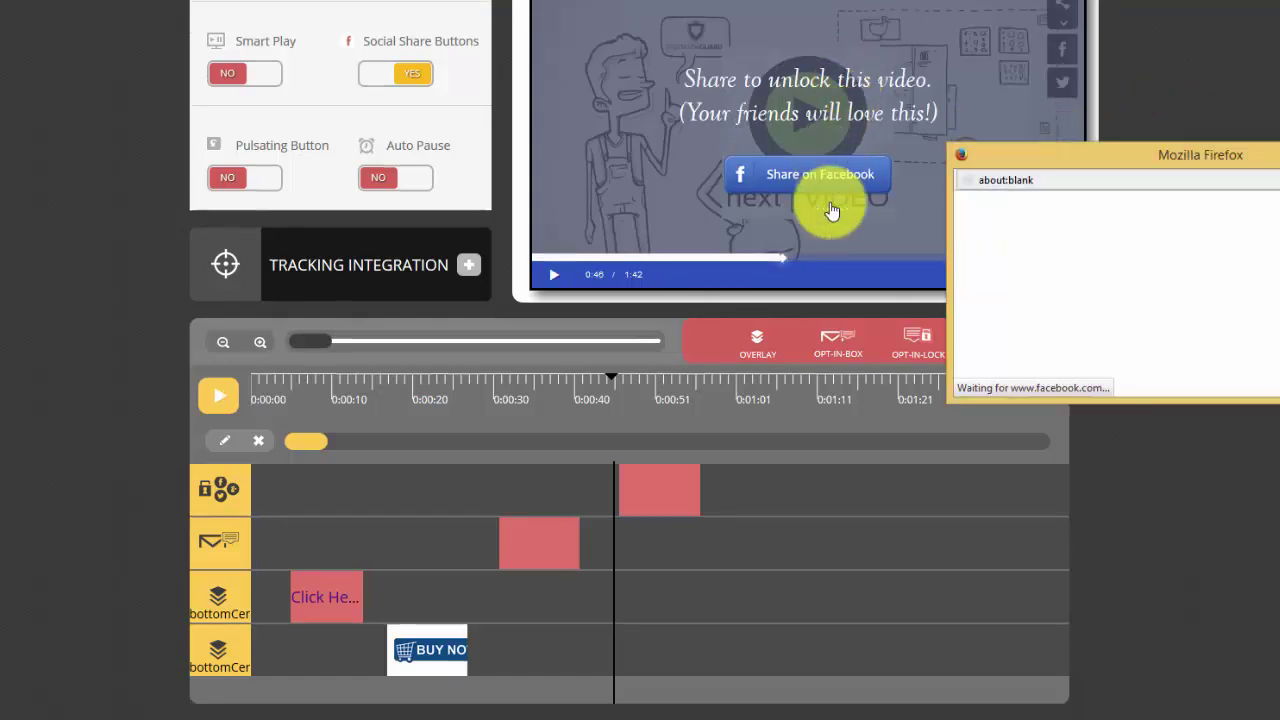
drag(1045, 157, 872, 136)
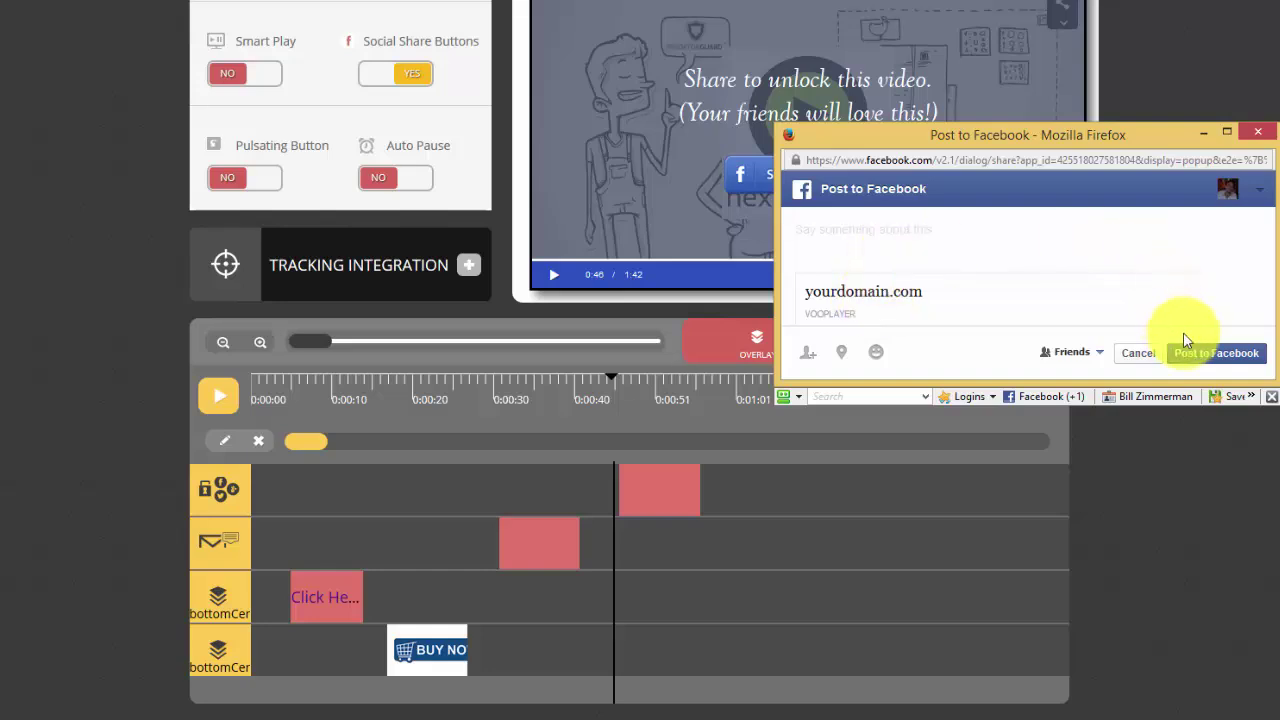
click(1268, 133)
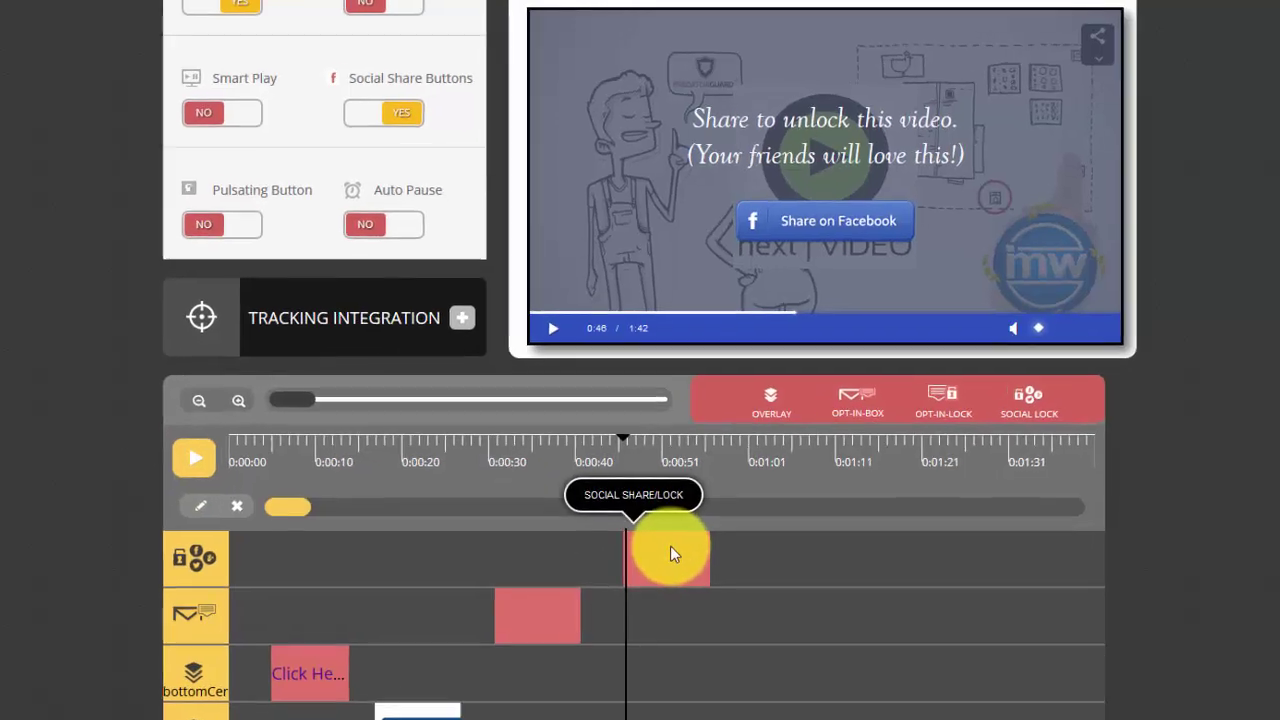
Step: Set the social lock to lock and share the video itself inside Facebook instead of a URL, and save it
click(663, 512)
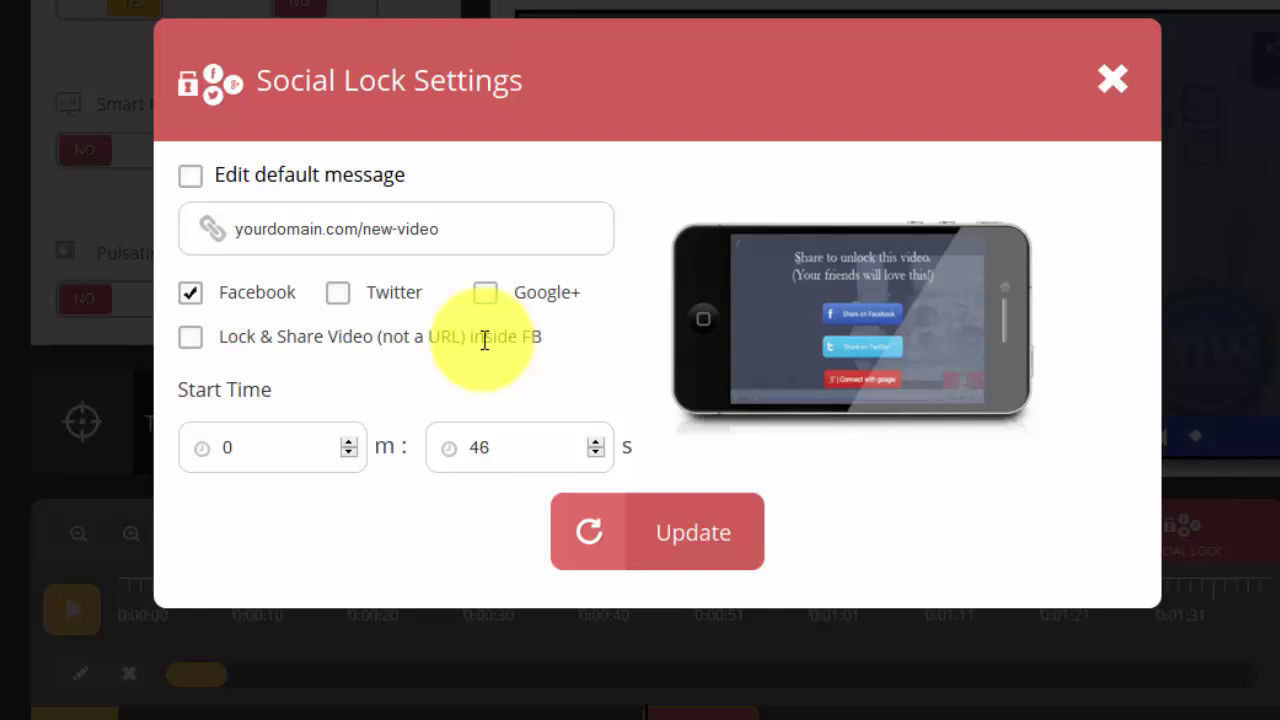
click(190, 337)
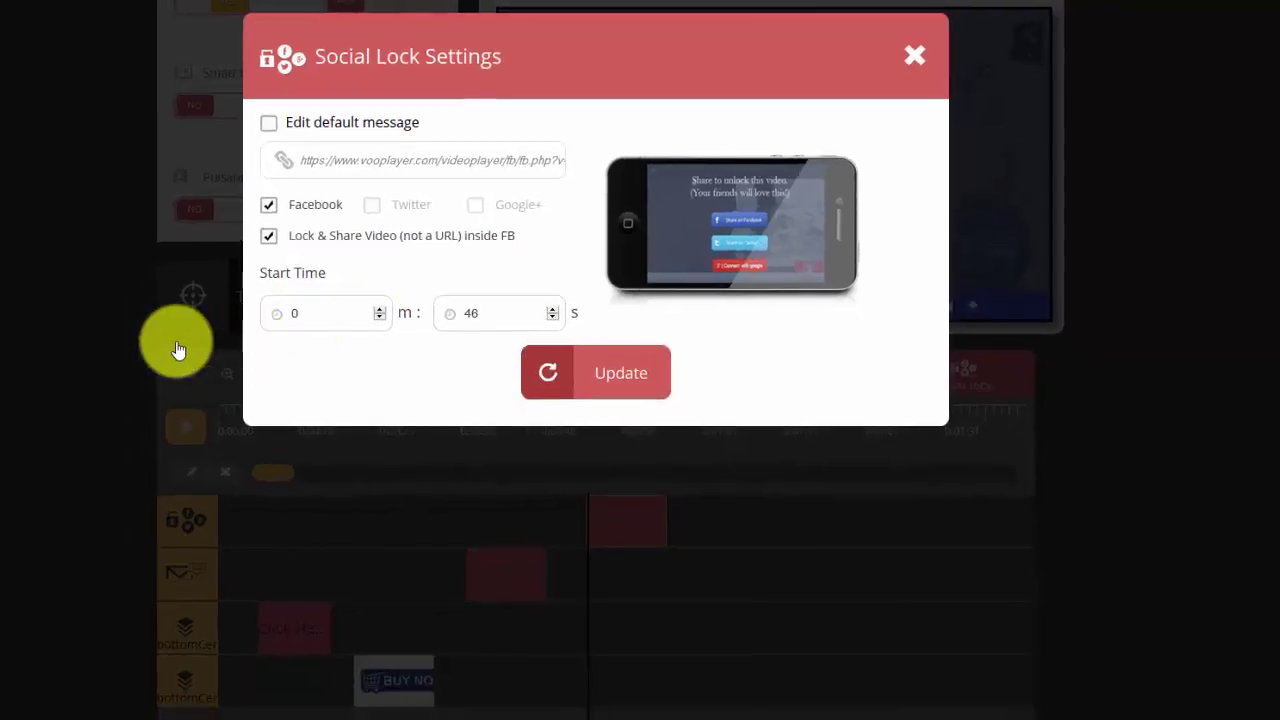
click(178, 350)
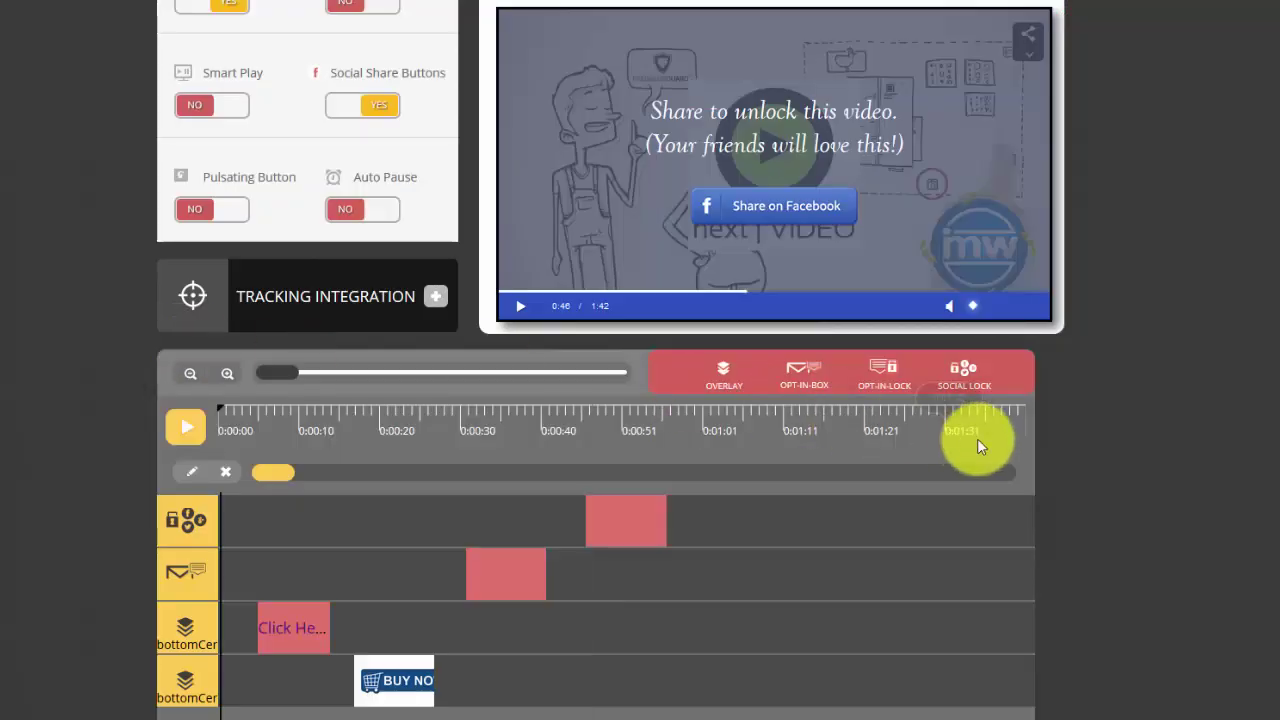
Step: View the video's publishing codes, highlight the link for posting on a Facebook profile, page or group, and close the publishing window
scroll(1071, 460, up, 3)
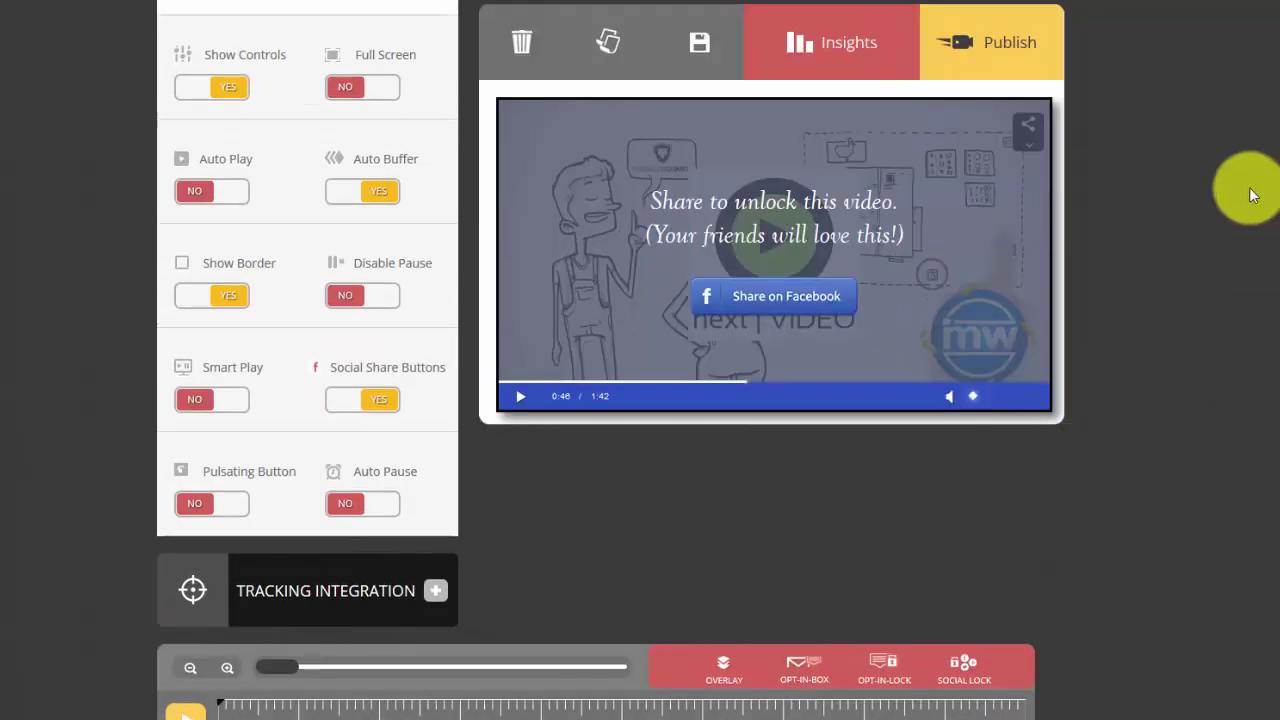
click(991, 57)
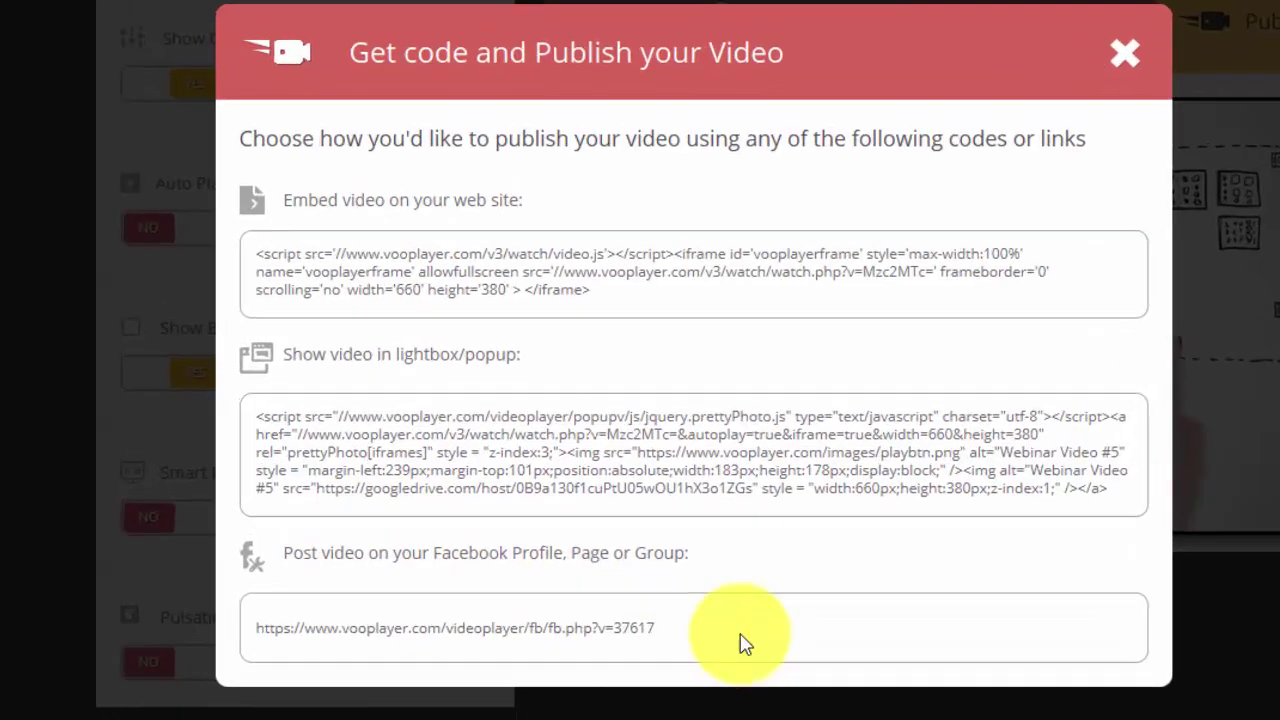
drag(562, 479, 315, 476)
drag(315, 647, 200, 656)
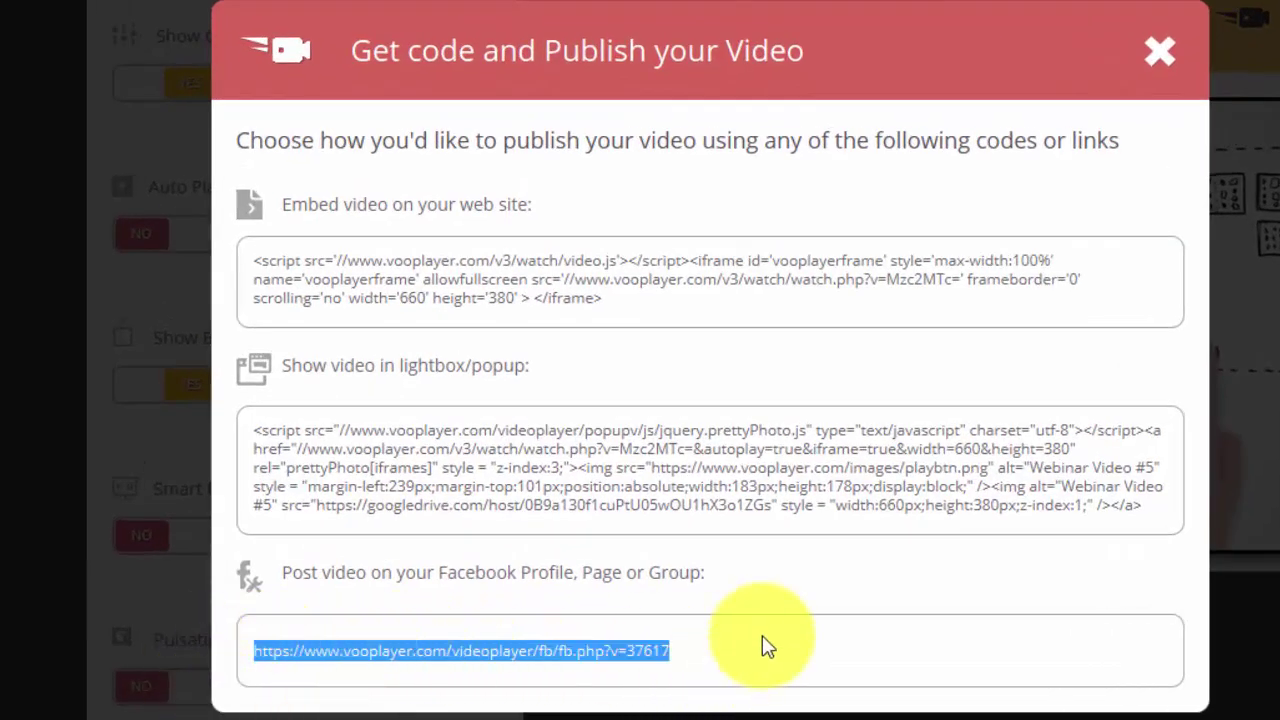
click(1159, 51)
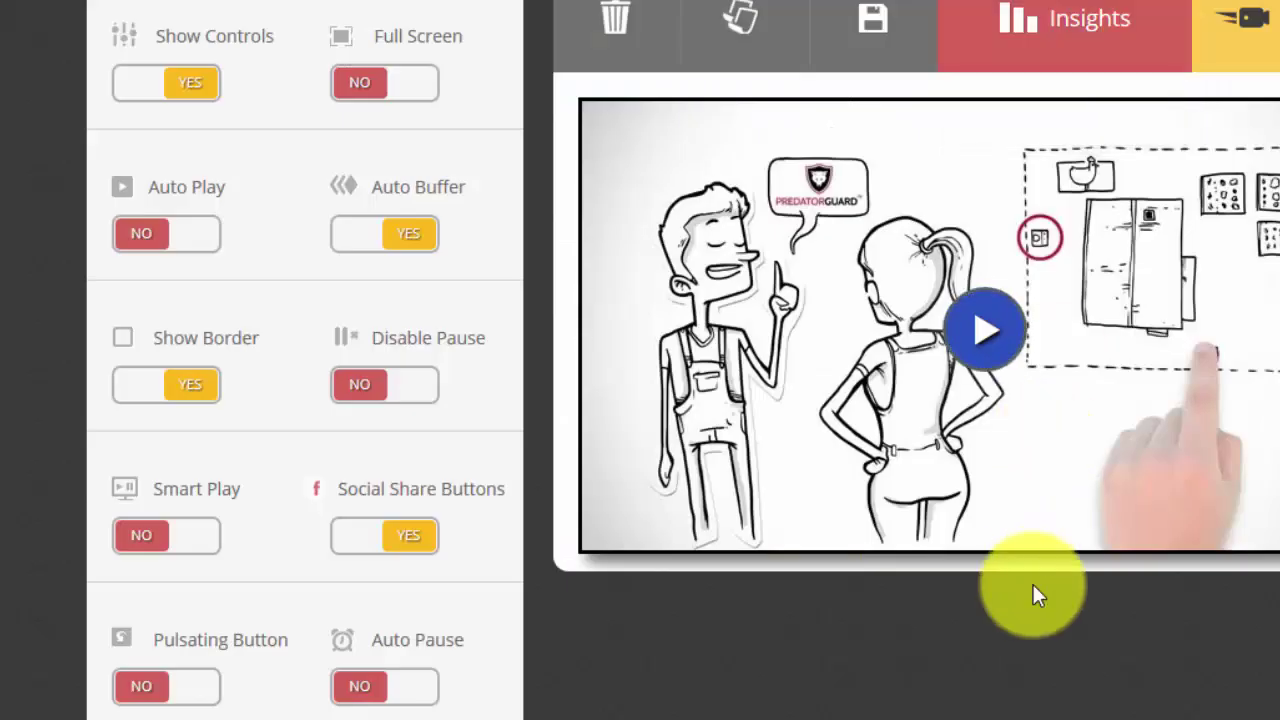